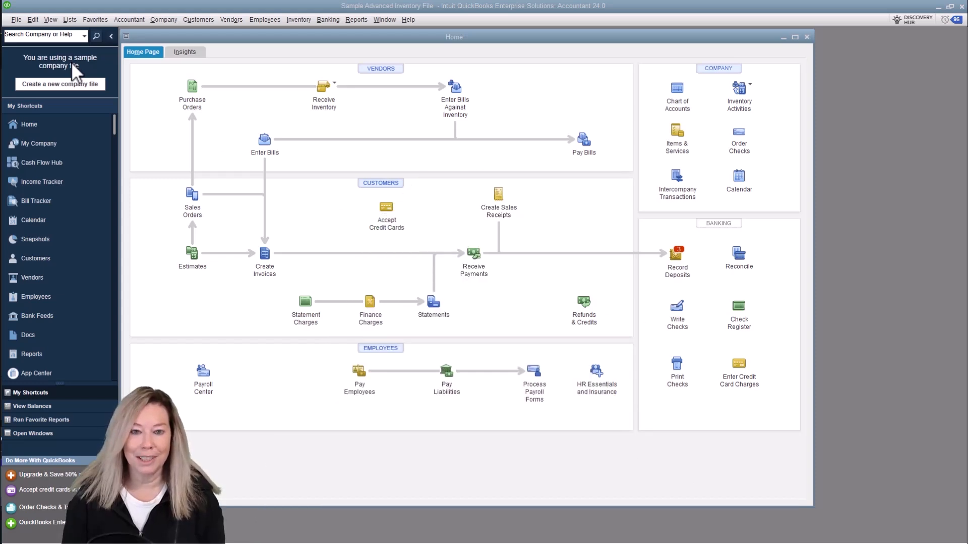
Open the Advanced Inventory Settings from the company preferences for Items & Inventory
left_click(36, 22)
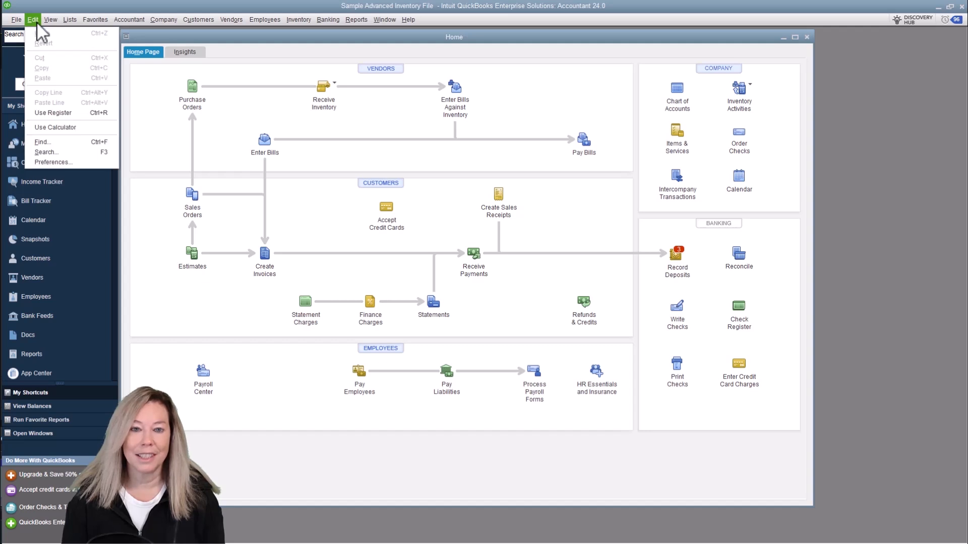
left_click(80, 161)
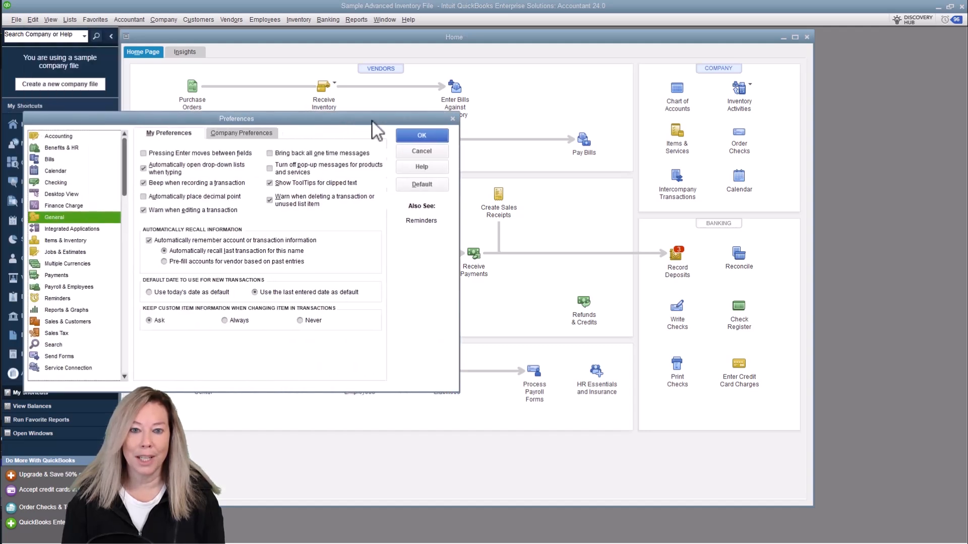
left_click_drag(520, 93, 539, 89)
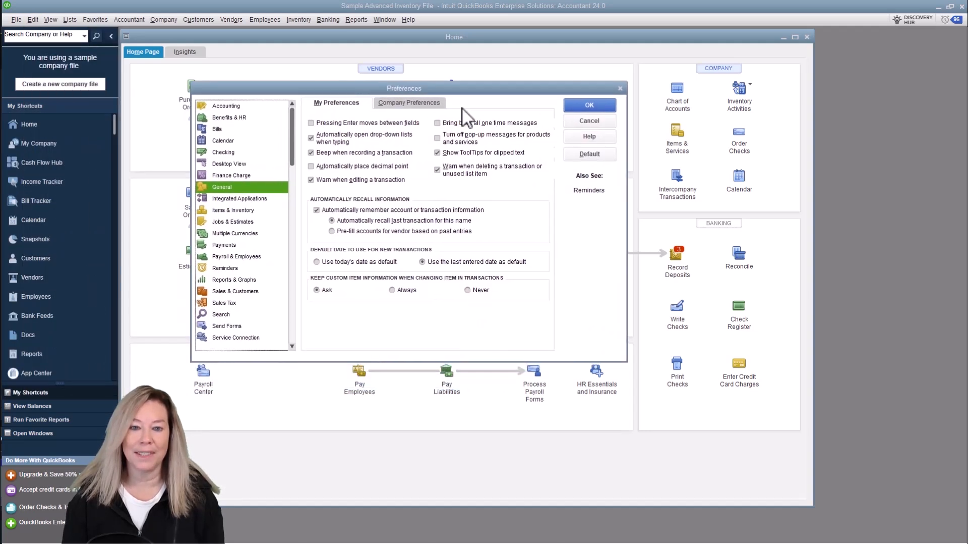
left_click(254, 211)
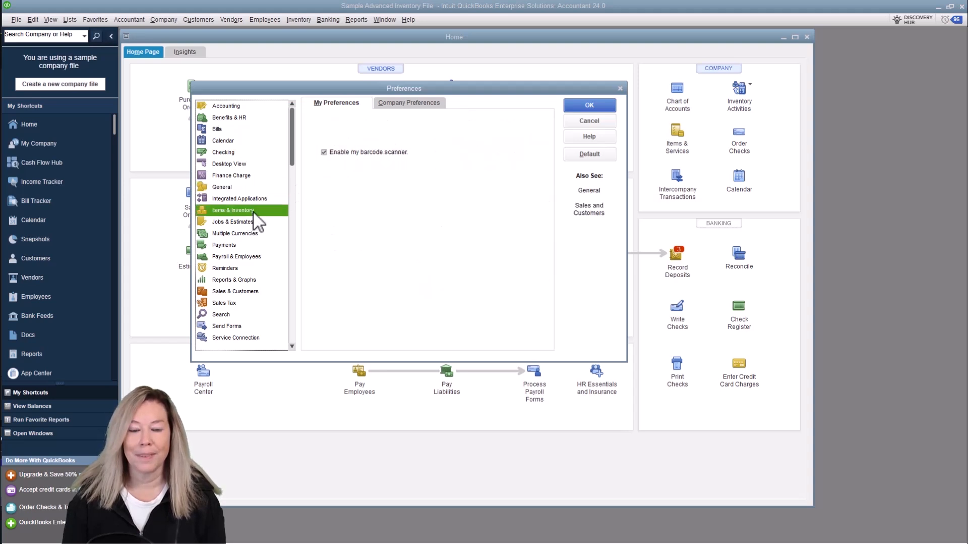
left_click(444, 103)
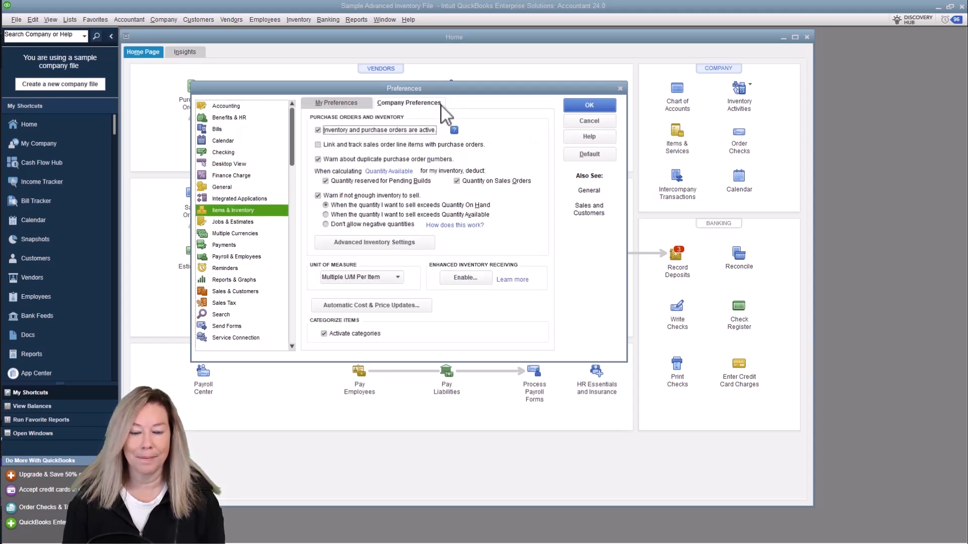
left_click(427, 243)
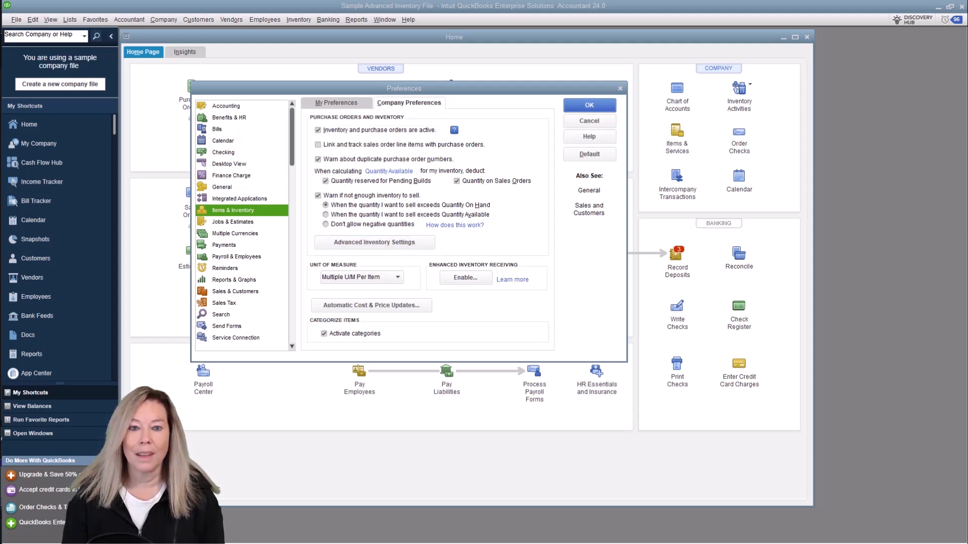
left_click_drag(316, 115, 634, 59)
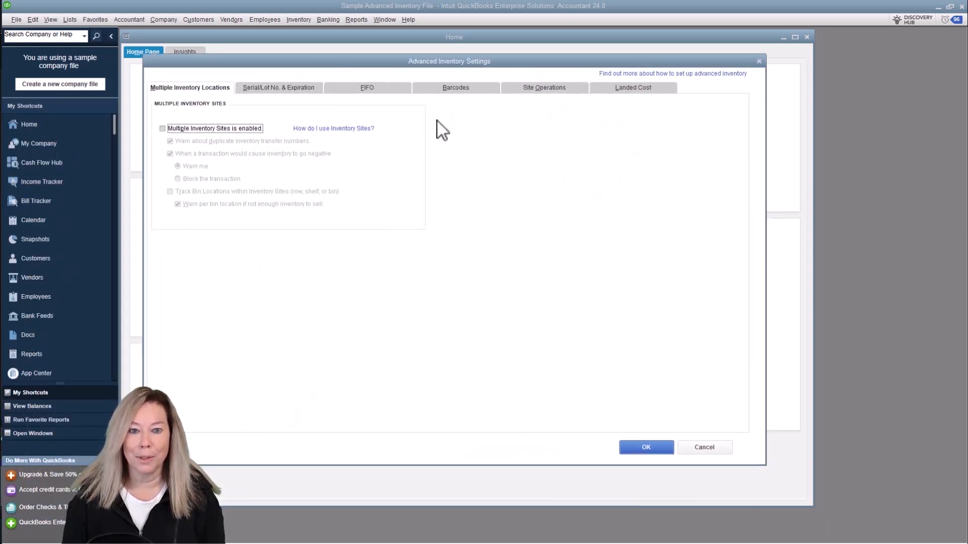
Enable multiple inventory sites and bin location tracking within sites, and save the preferences
left_click(163, 129)
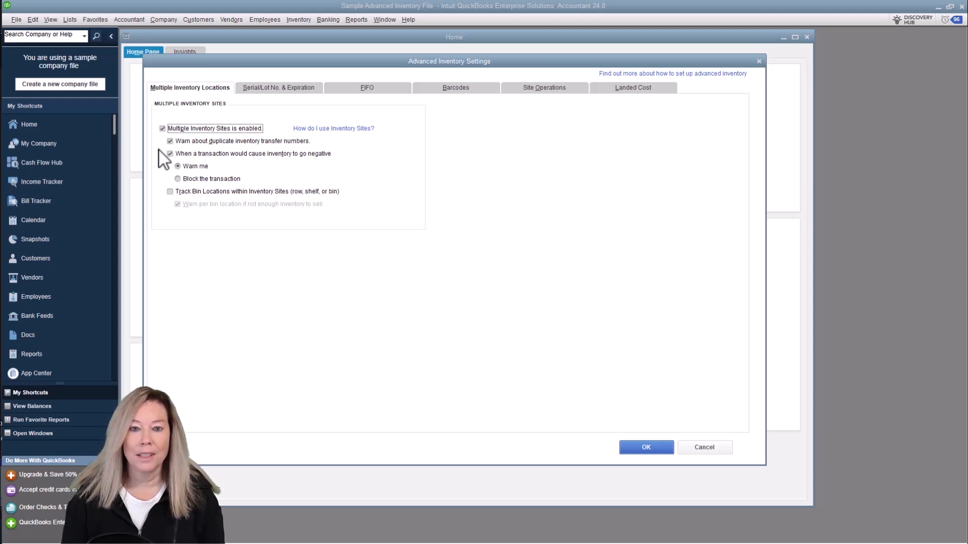
left_click(170, 192)
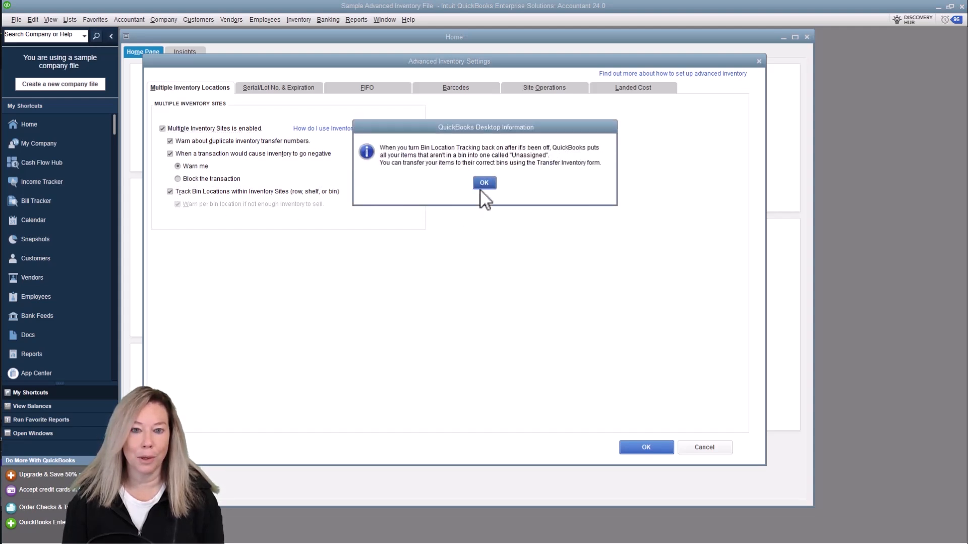
left_click(485, 184)
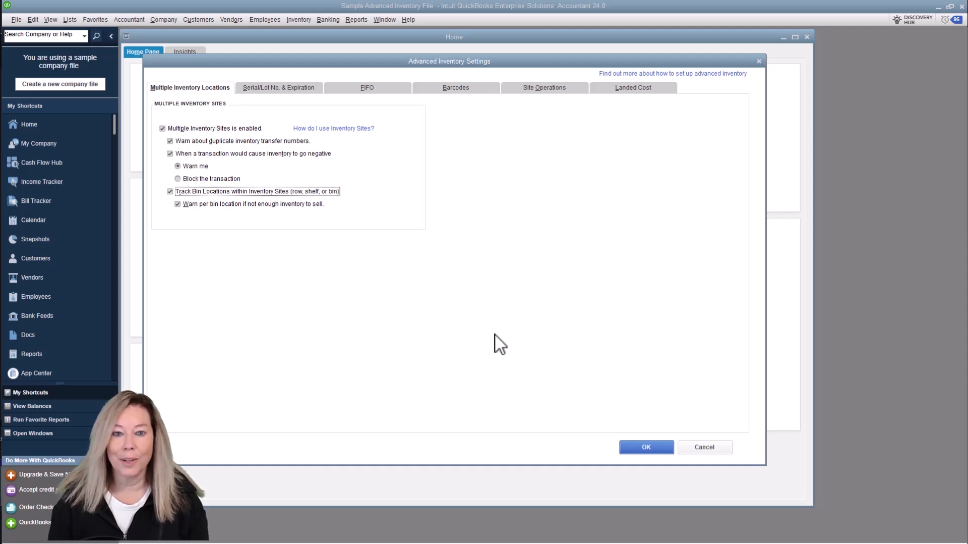
left_click(644, 450)
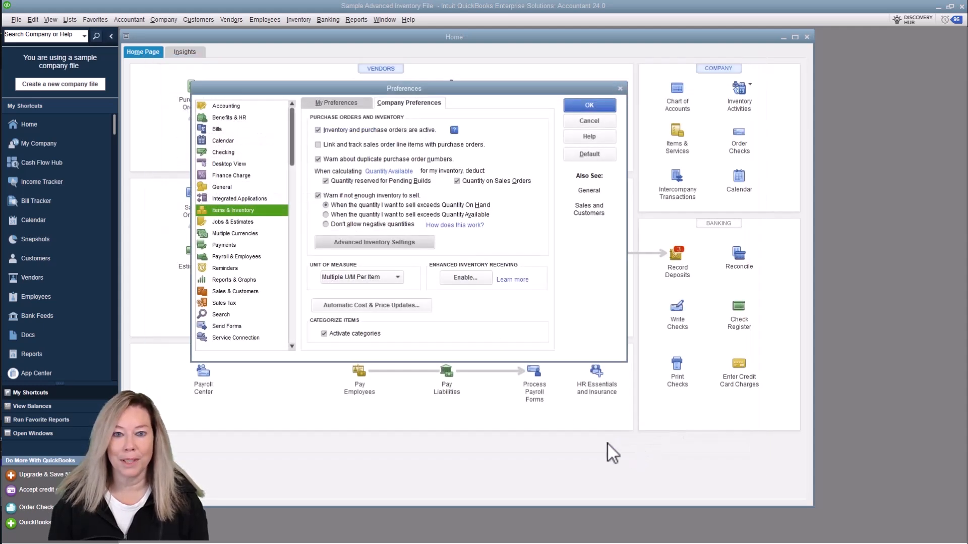
left_click(583, 101)
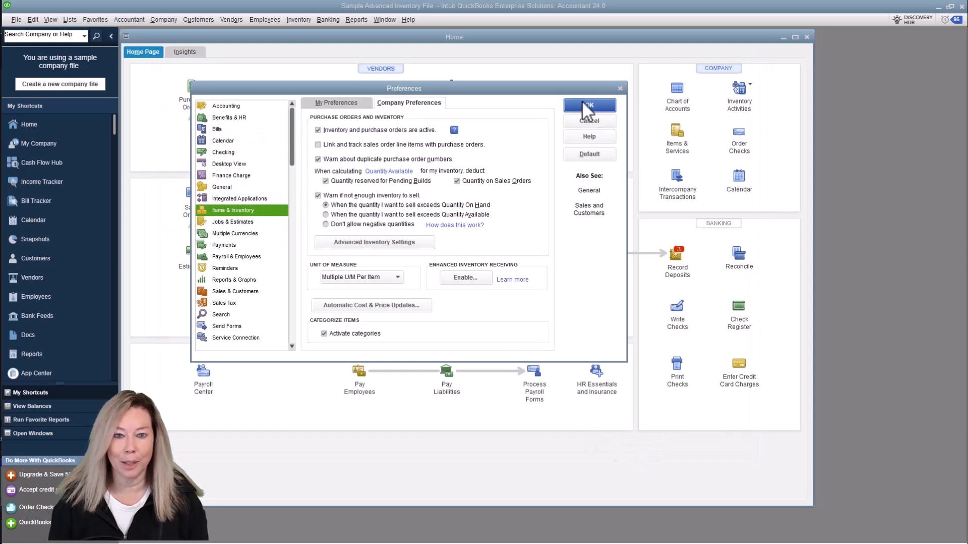
left_click(485, 167)
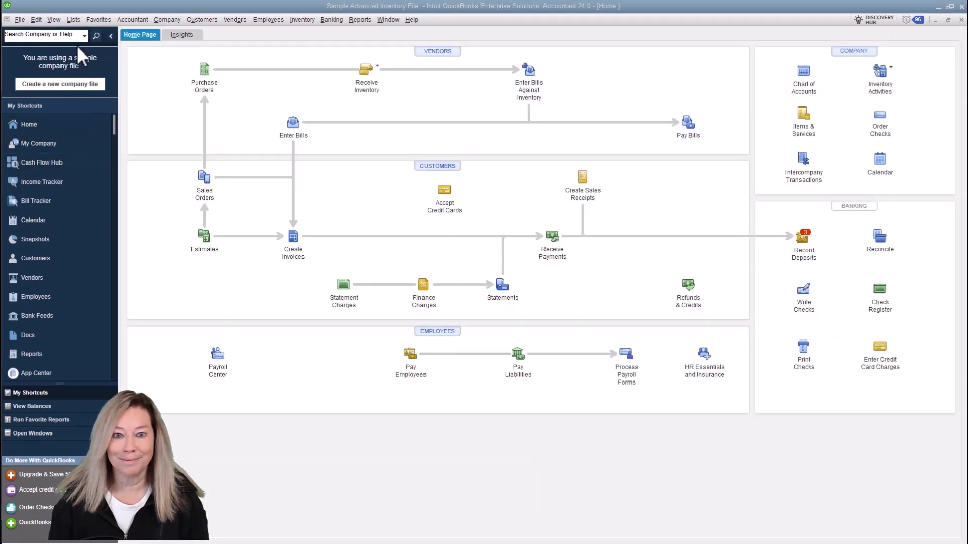
Start a new inventory site from the Inventory Site List and name it Wholesale Warehouse
left_click(74, 20)
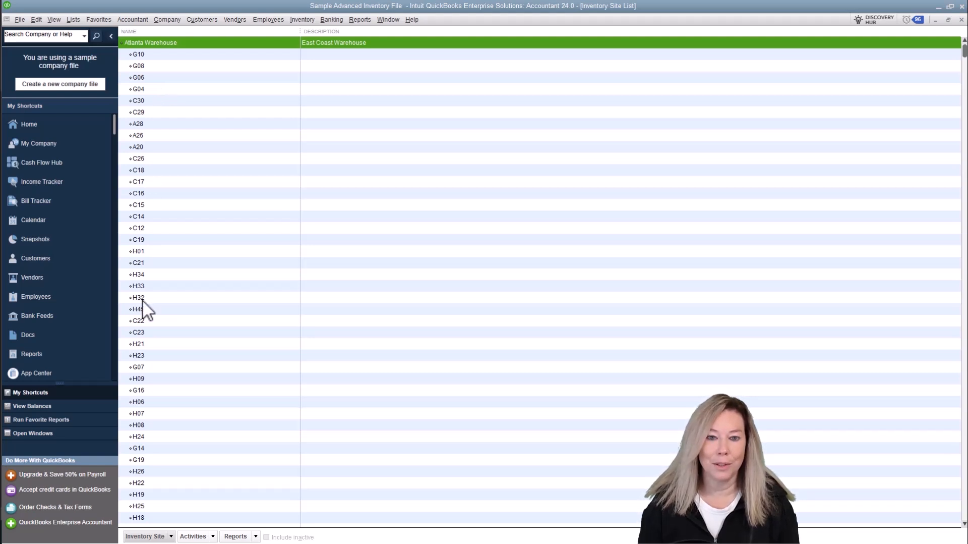
left_click(171, 534)
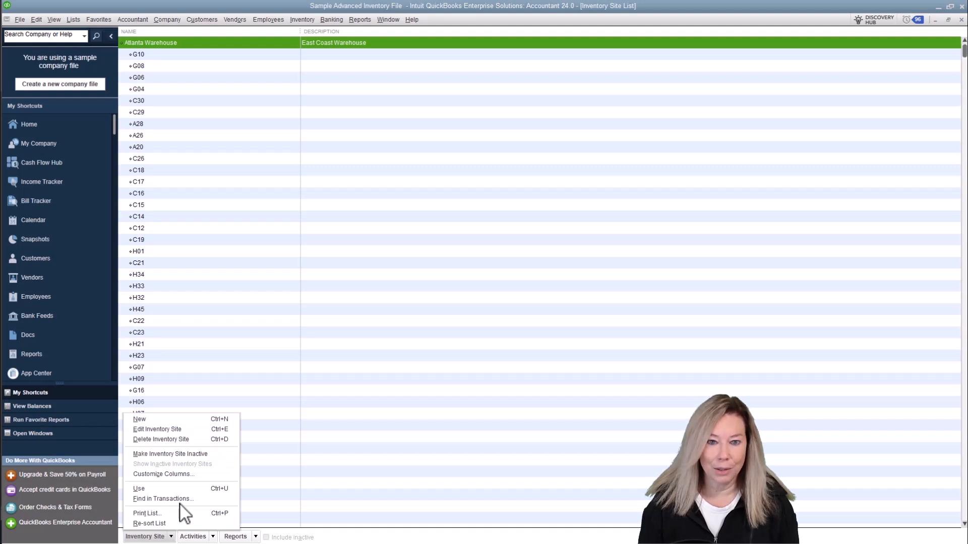
left_click(190, 420)
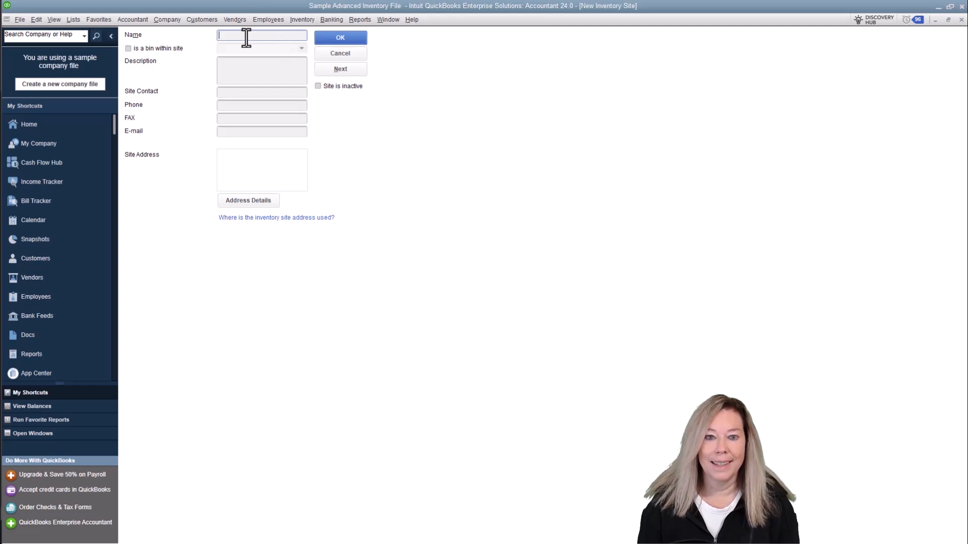
type("W")
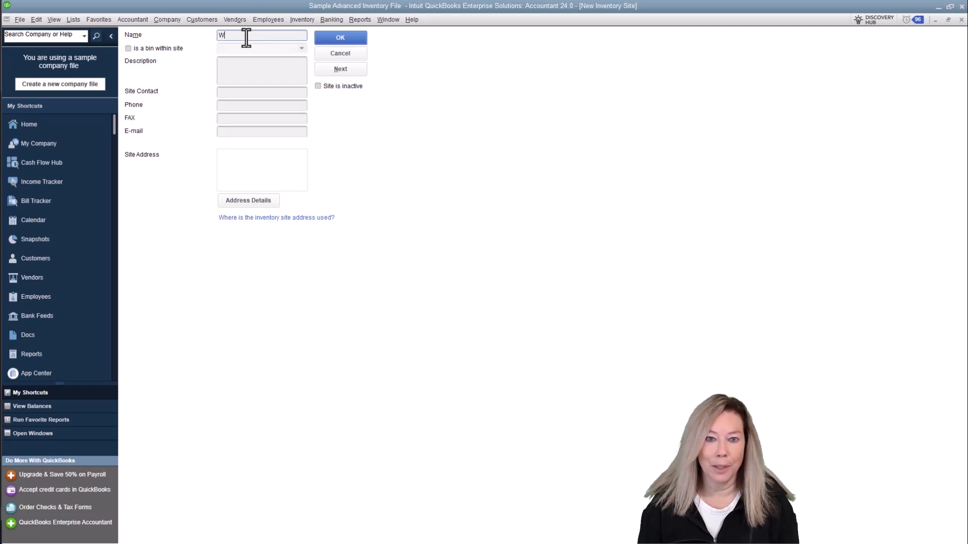
type("holesale")
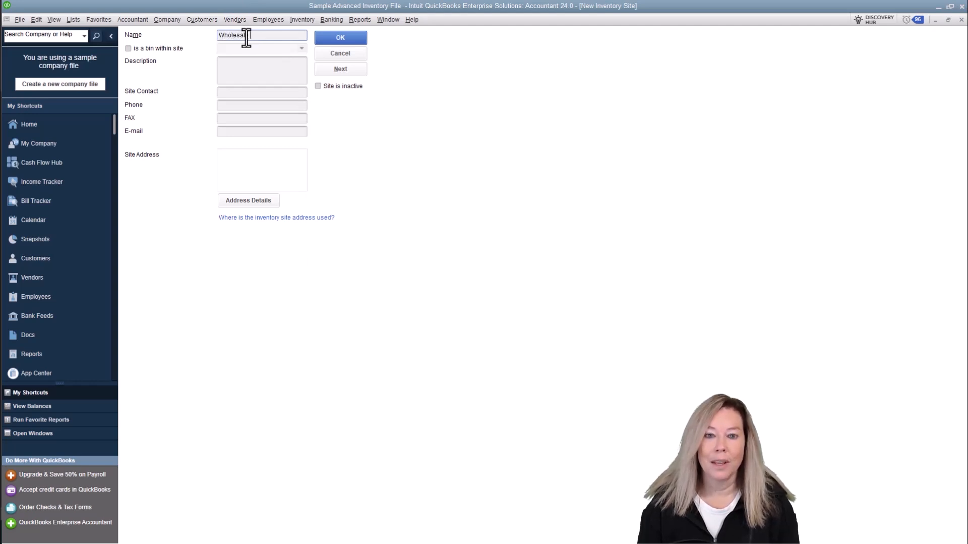
type(" Warehouse")
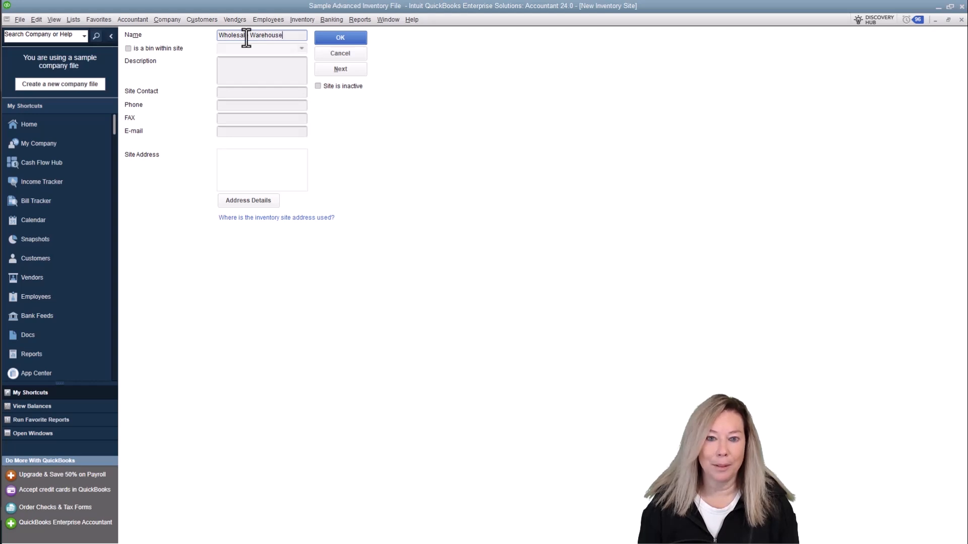
Go through the new site's description, contact and address fields without filling them in, and save the site
left_click(231, 66)
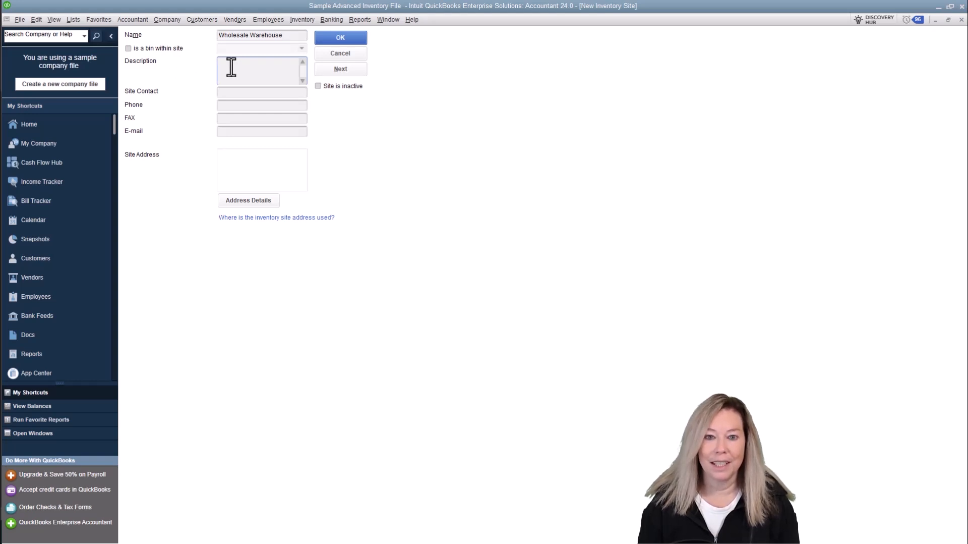
left_click(233, 93)
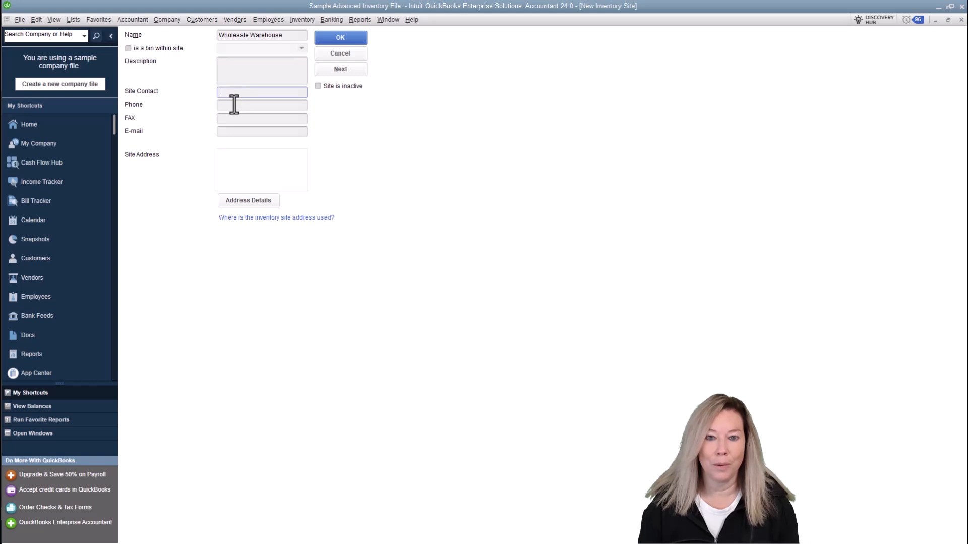
left_click(234, 106)
left_click(234, 118)
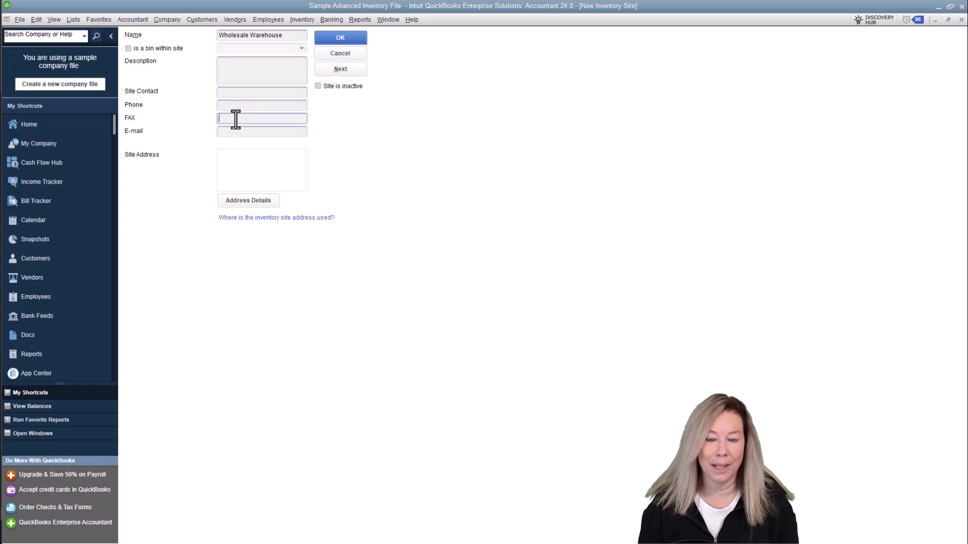
left_click(238, 133)
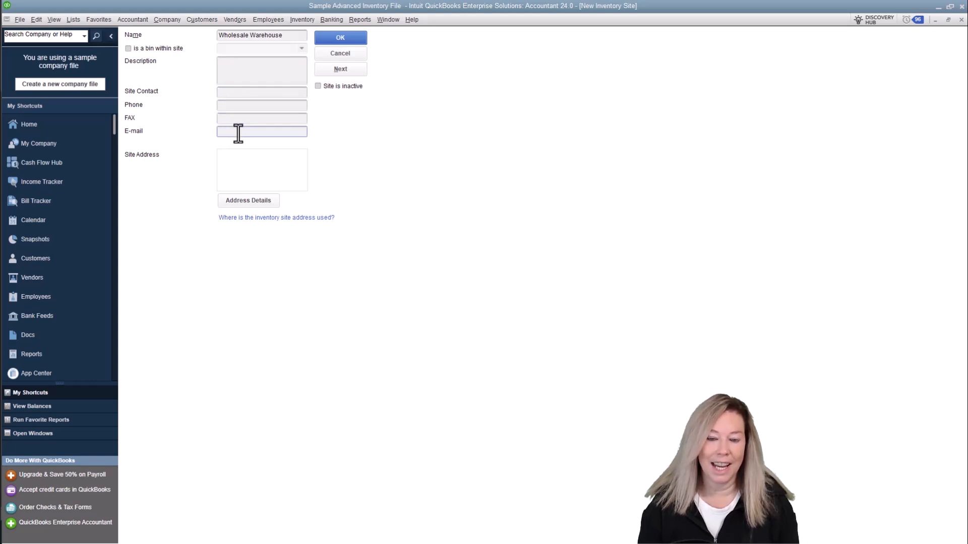
left_click(227, 156)
left_click(255, 202)
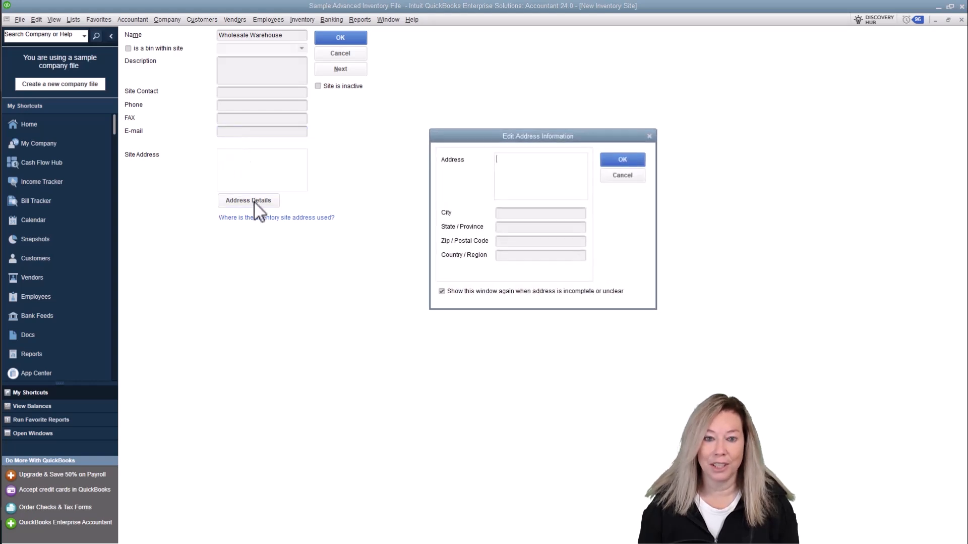
left_click(633, 177)
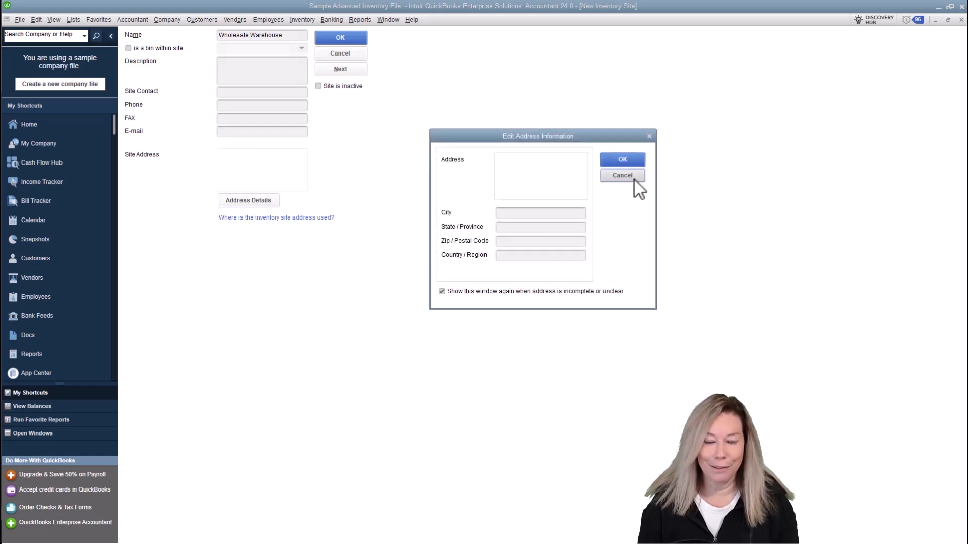
left_click(347, 39)
Add a new bin named 101 within the Wholesale Warehouse site and save it
left_click(170, 537)
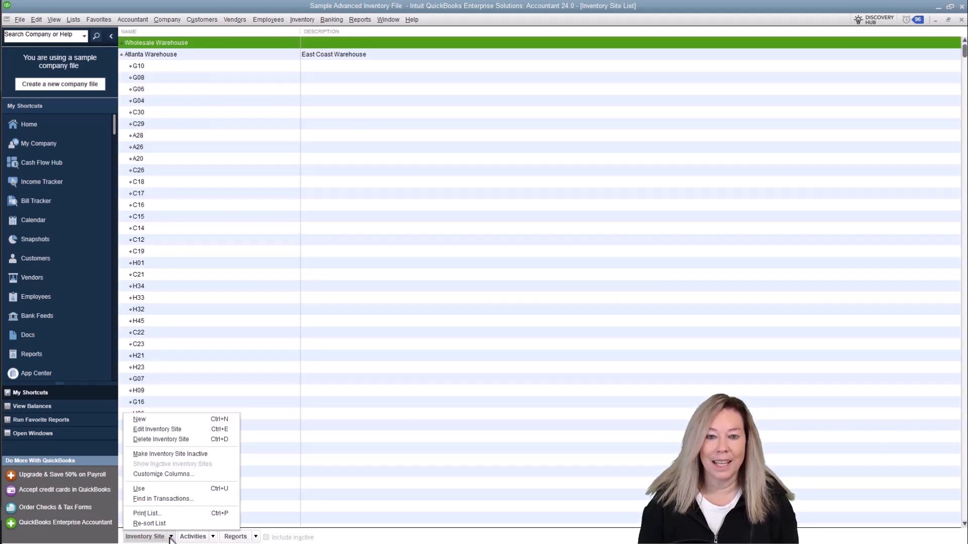
left_click(192, 418)
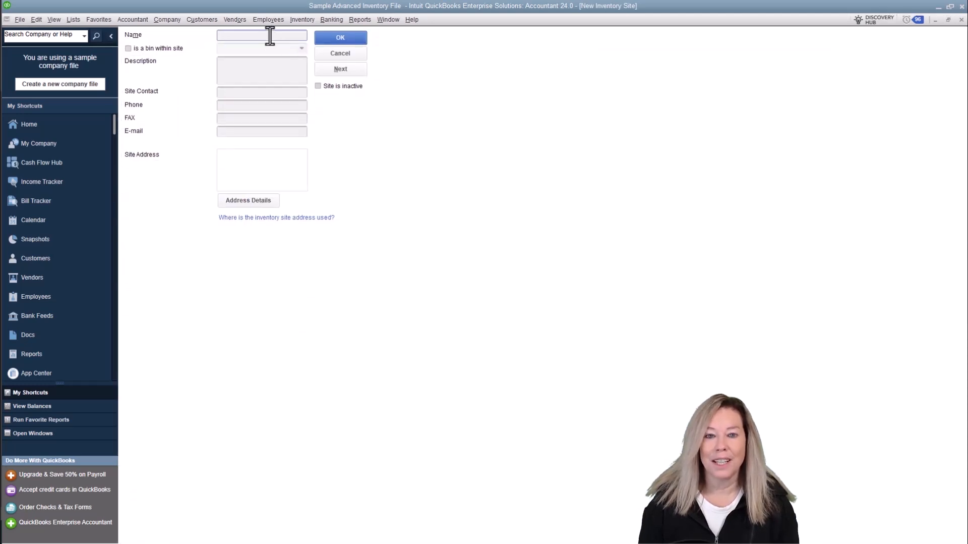
type("101")
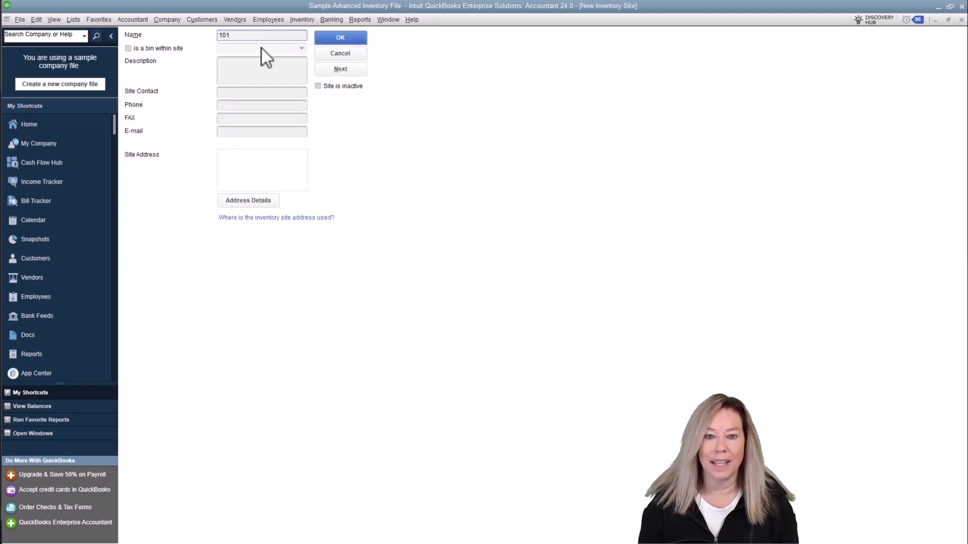
left_click(129, 49)
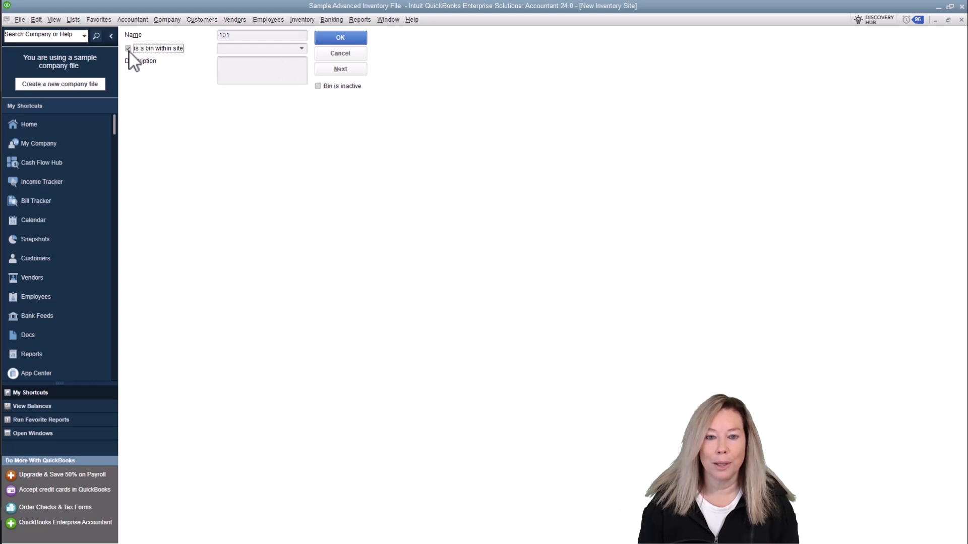
left_click(301, 49)
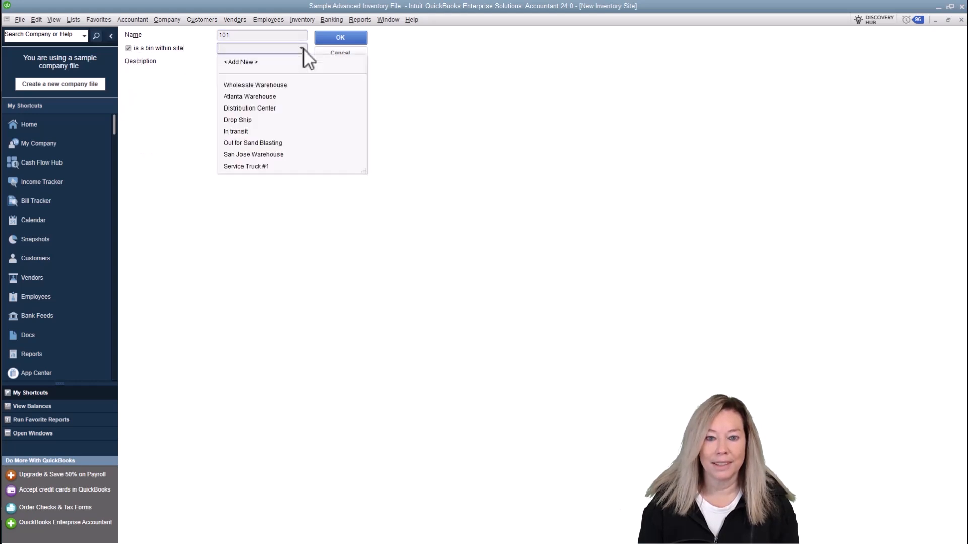
left_click(282, 86)
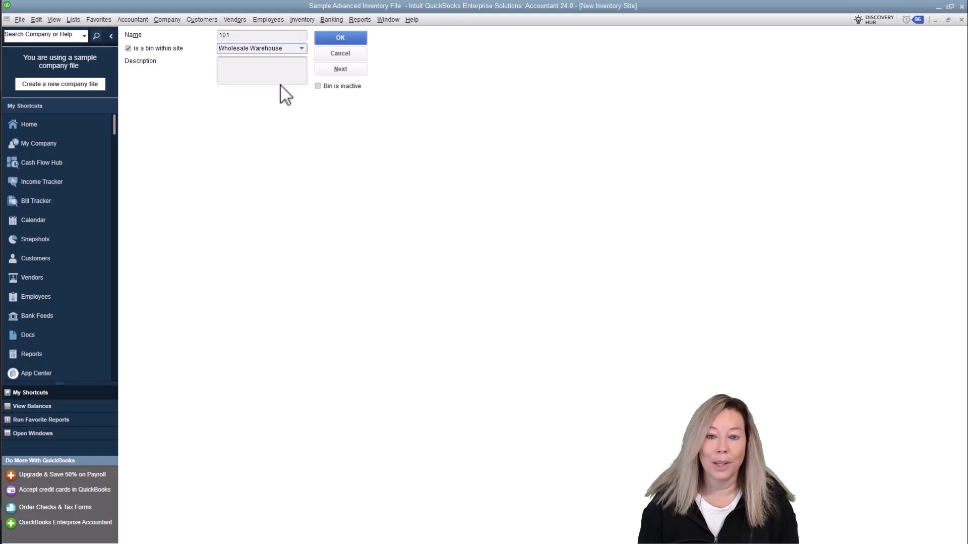
left_click(364, 39)
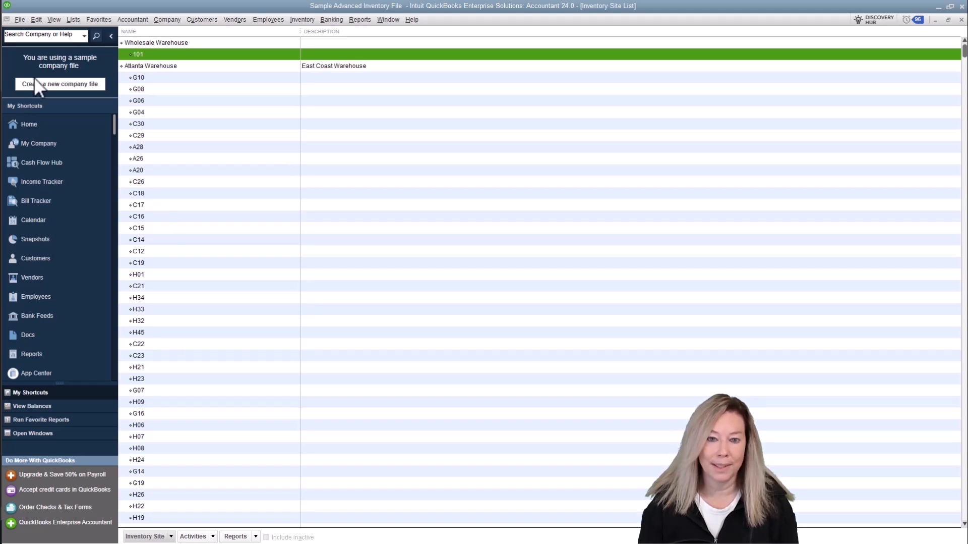
Open Add/Edit Multiple List Entries and switch from the Customers list to another list
left_click(69, 19)
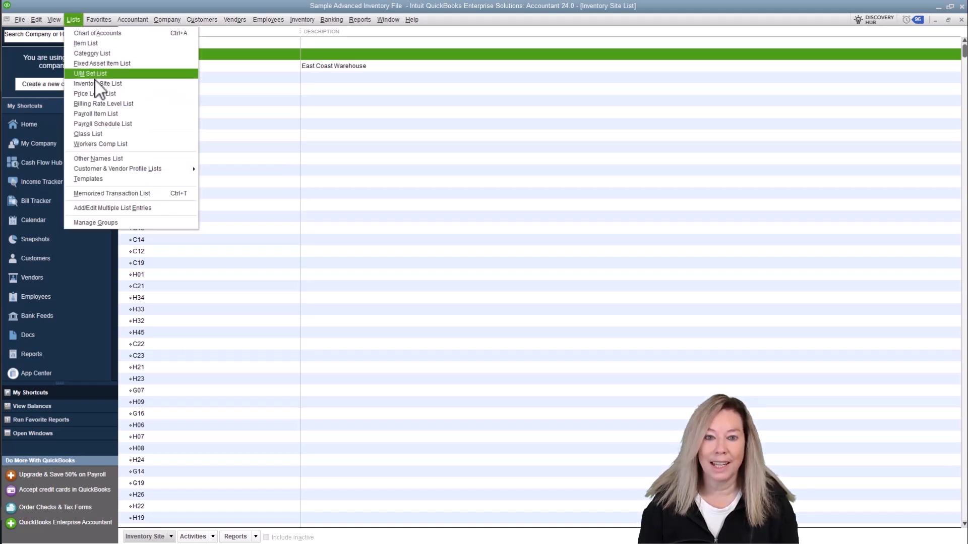
left_click(171, 207)
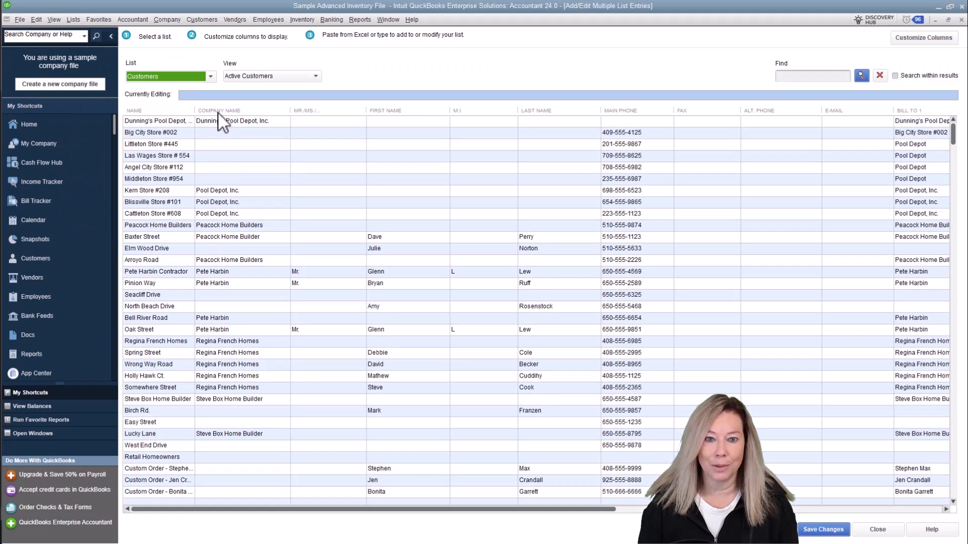
left_click(208, 77)
left_click(180, 146)
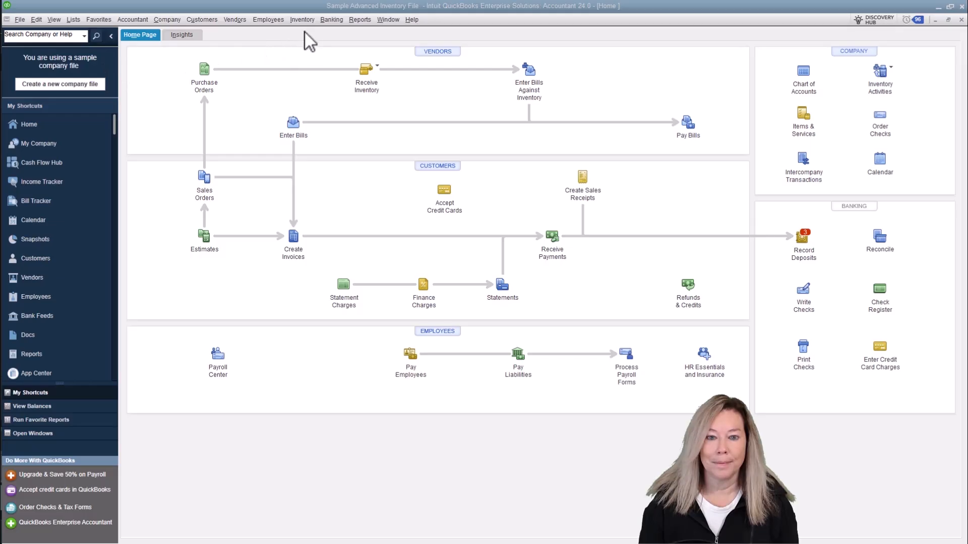
Start an inventory transfer from Atlanta Warehouse to Wholesale Warehouse
left_click(302, 20)
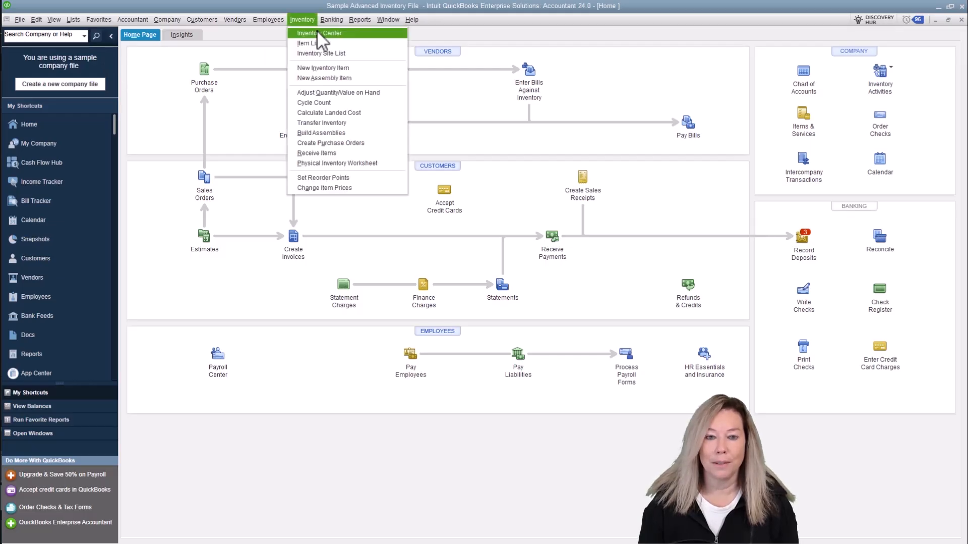
left_click(381, 122)
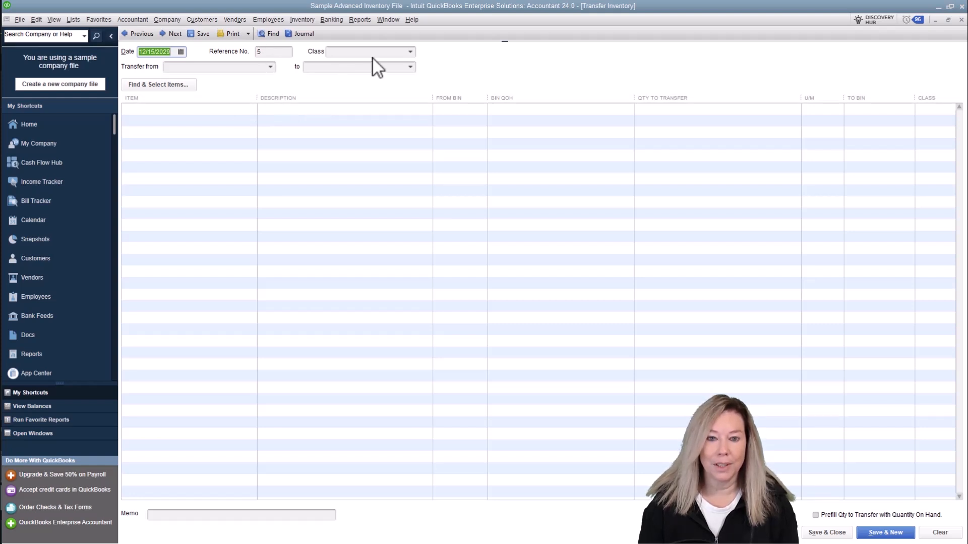
left_click(271, 67)
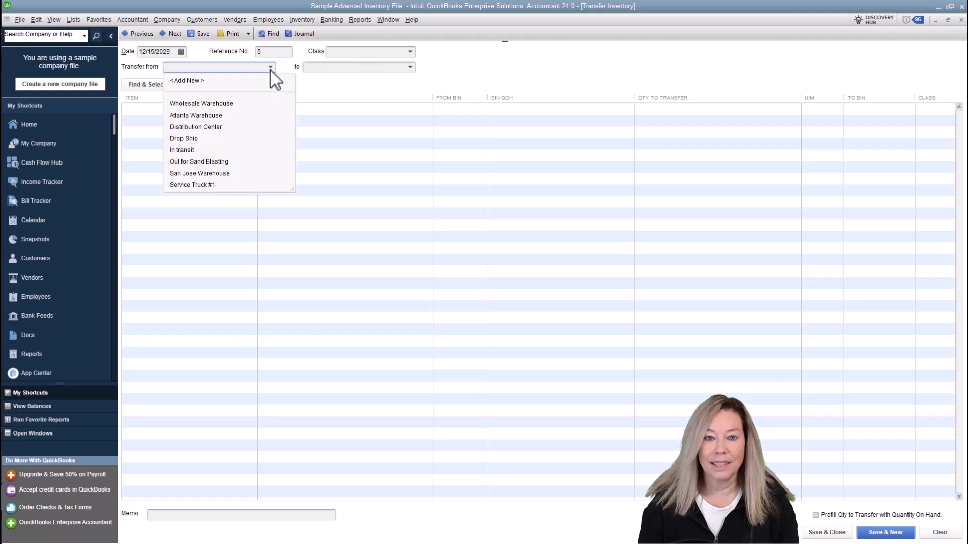
left_click(225, 116)
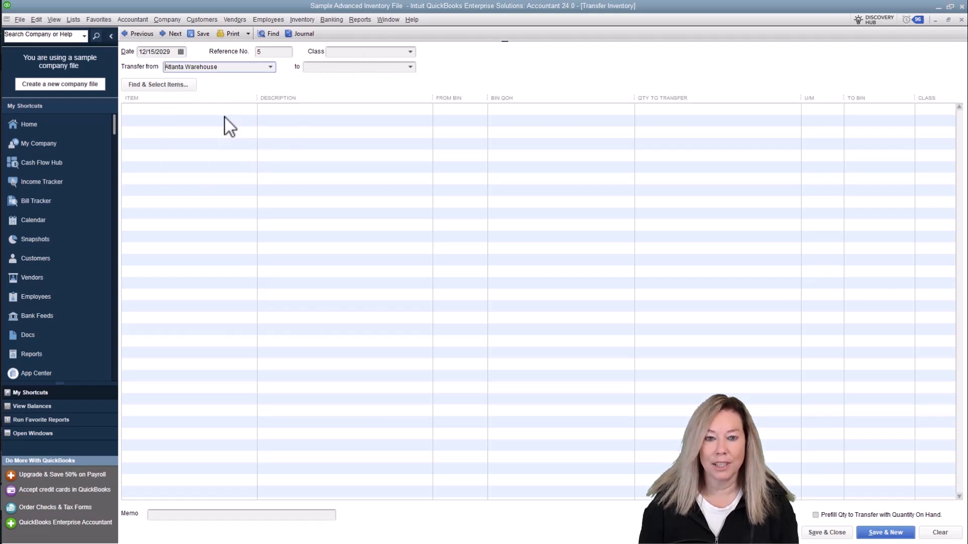
left_click(412, 67)
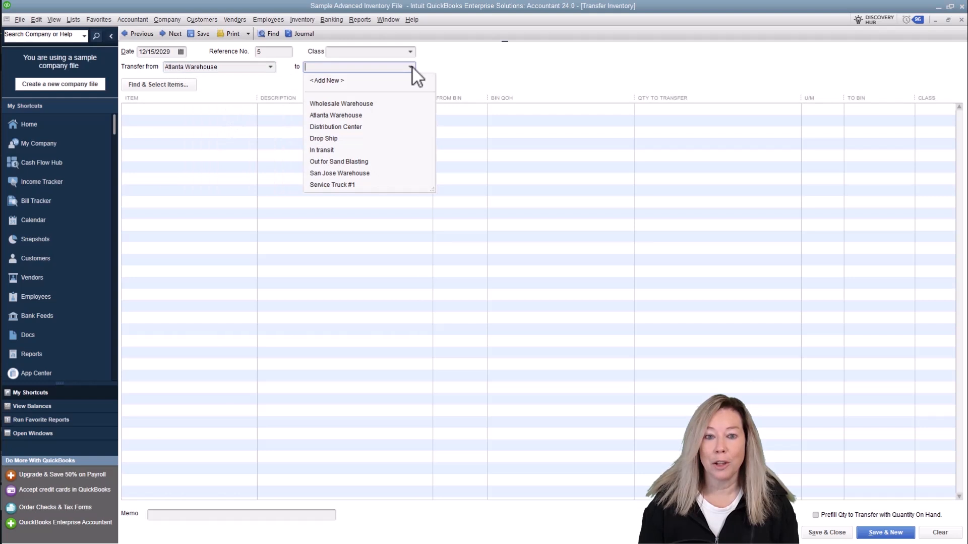
left_click(368, 104)
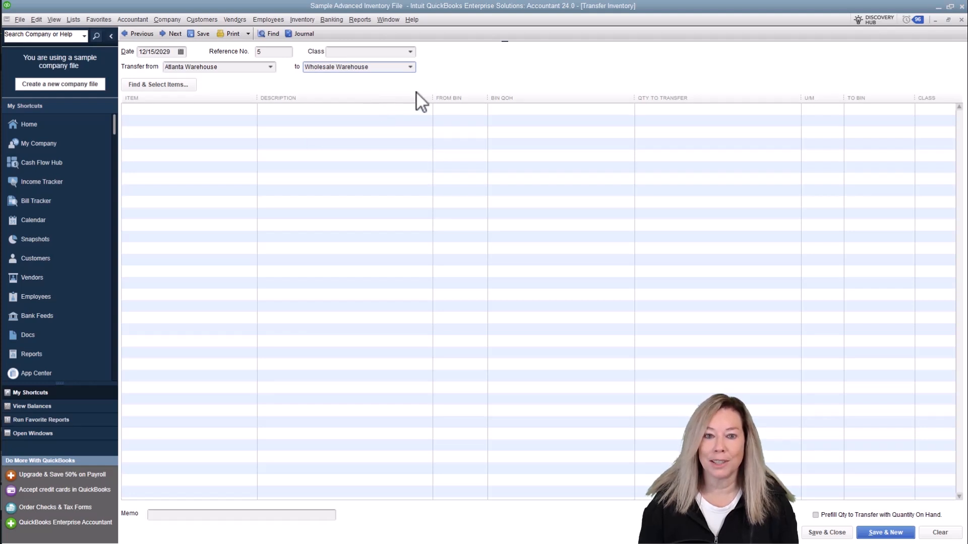
left_click(410, 67)
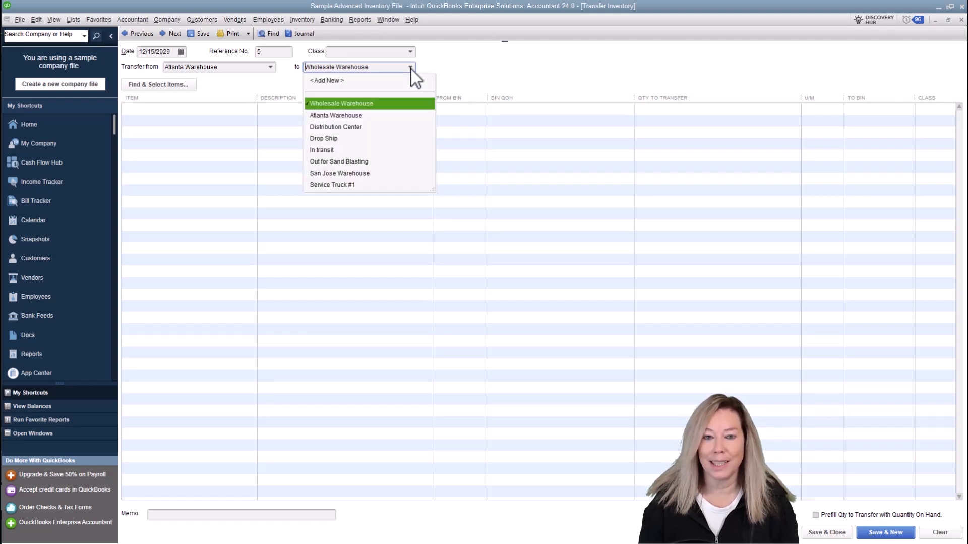
left_click(367, 115)
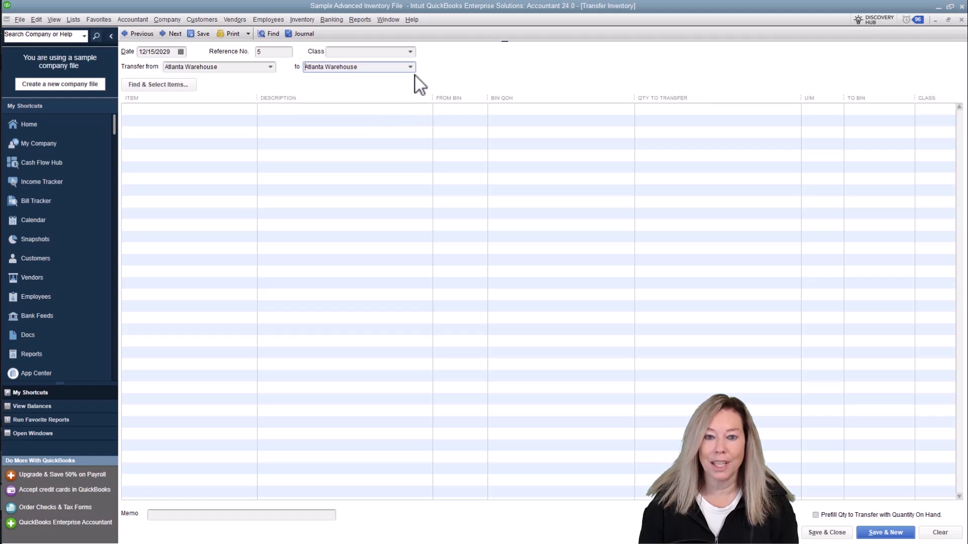
left_click(412, 70)
left_click(377, 104)
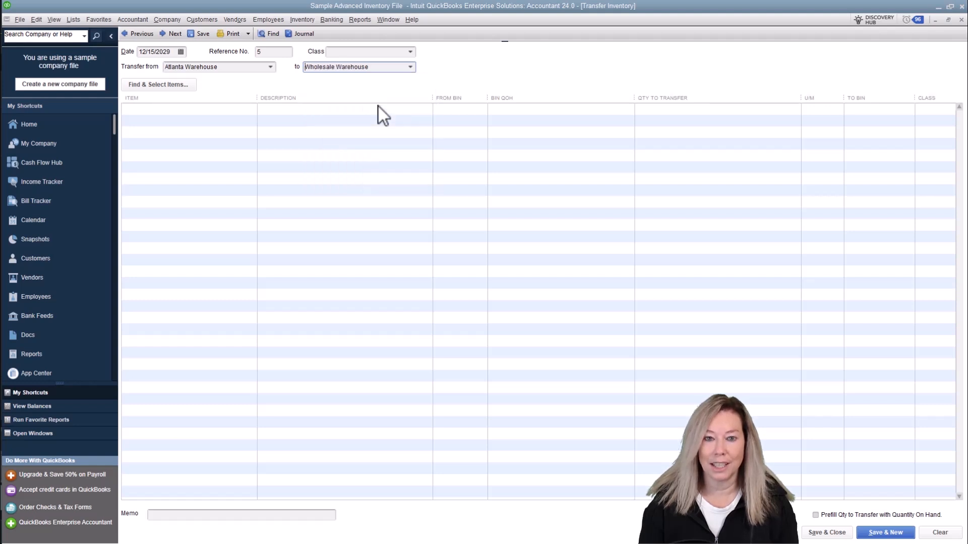
Find and select the items AN spring and Anchor-12x1 and add them to the transfer
left_click(164, 87)
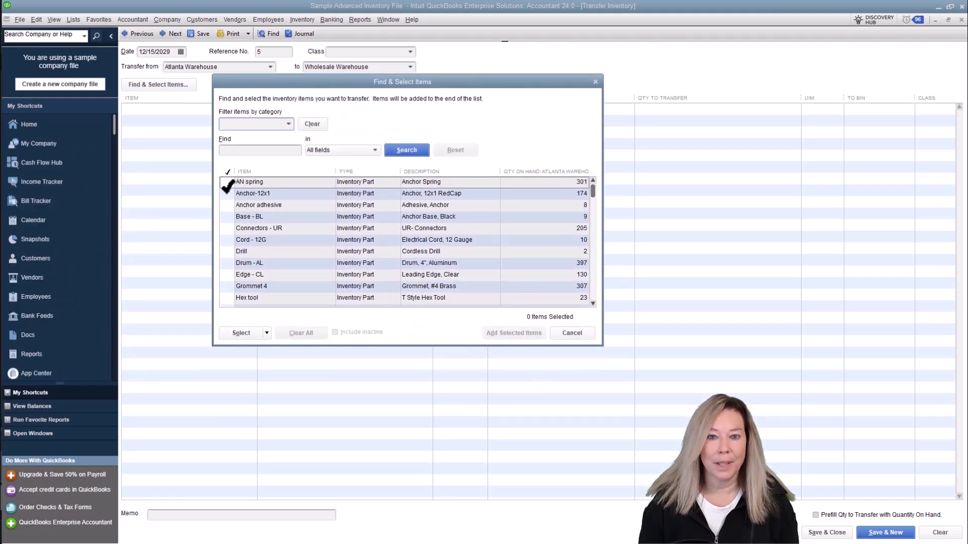
left_click(227, 182)
left_click(227, 194)
left_click(530, 333)
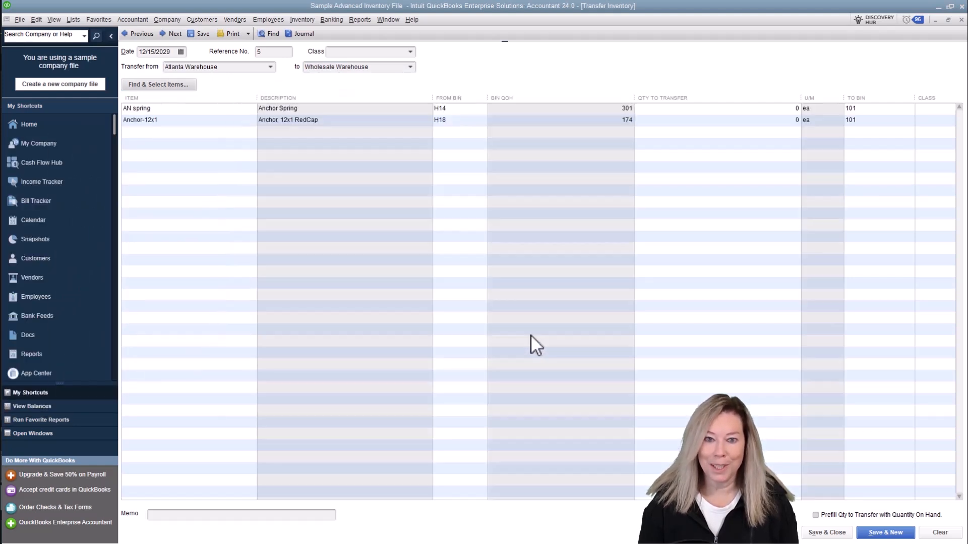
Prefill the quantities to transfer for both items with their quantity on hand
left_click(464, 109)
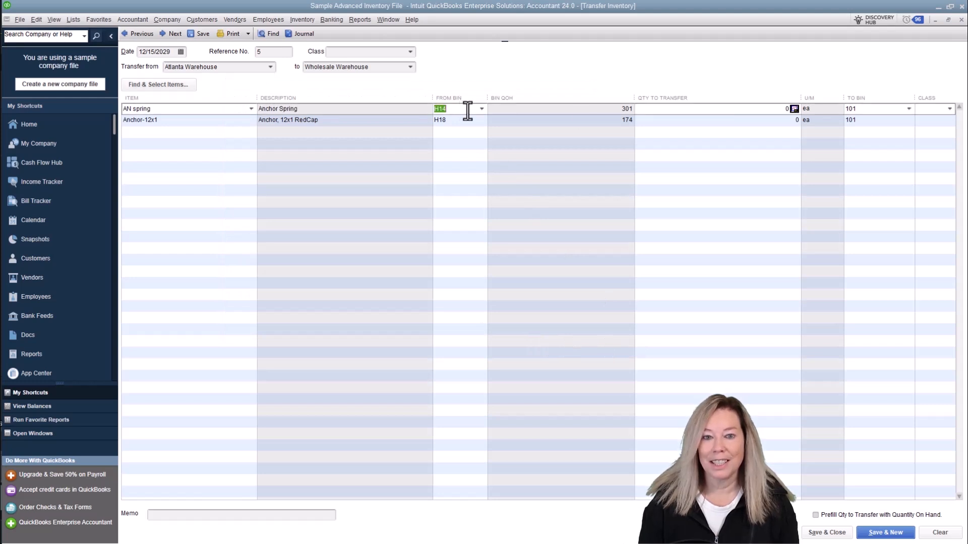
left_click(770, 109)
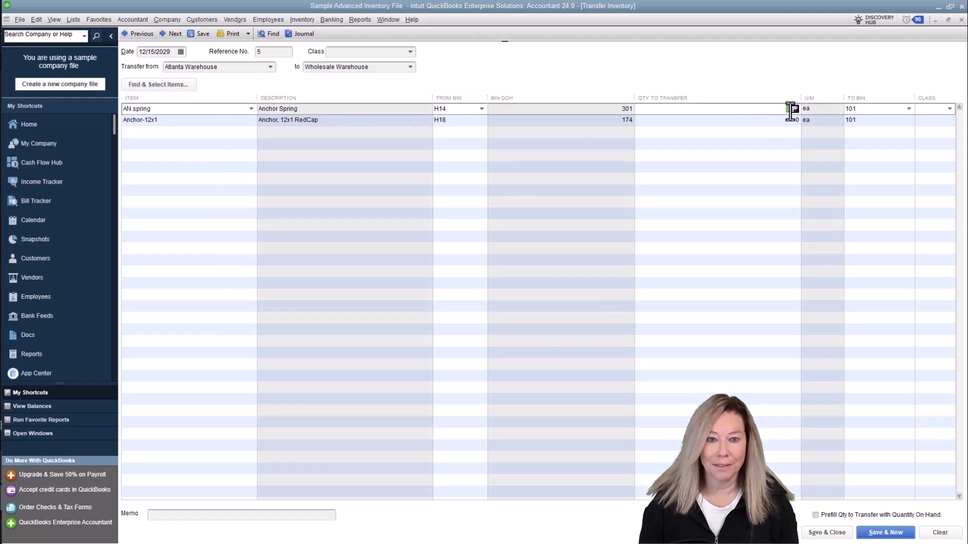
double_click(789, 110)
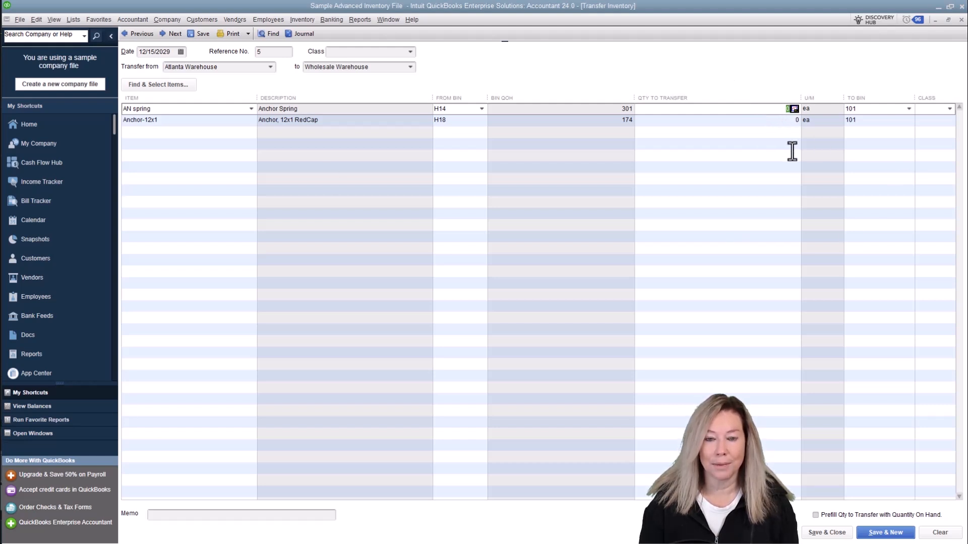
left_click(815, 514)
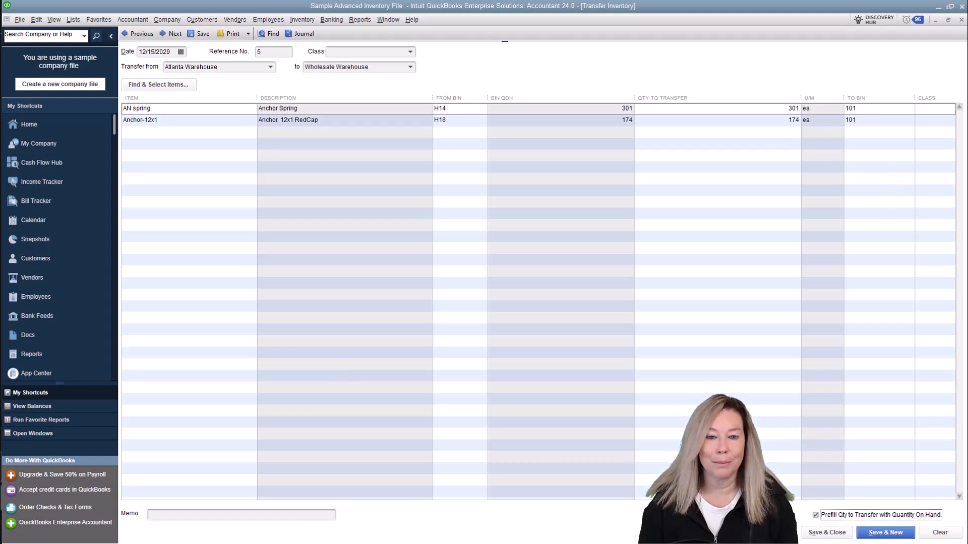
Review the destination bin and class choices for AN spring without changing them, and save and close the transfer
left_click(868, 109)
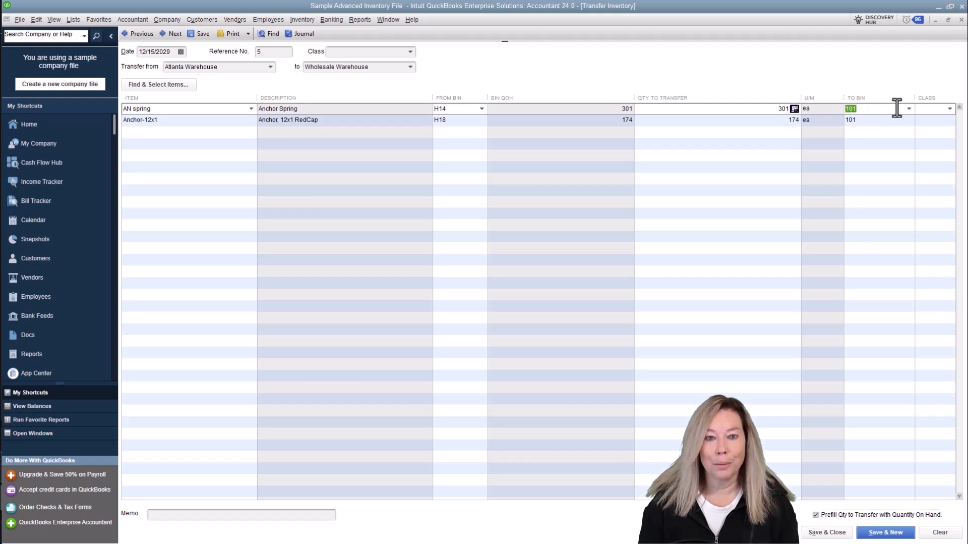
left_click(950, 109)
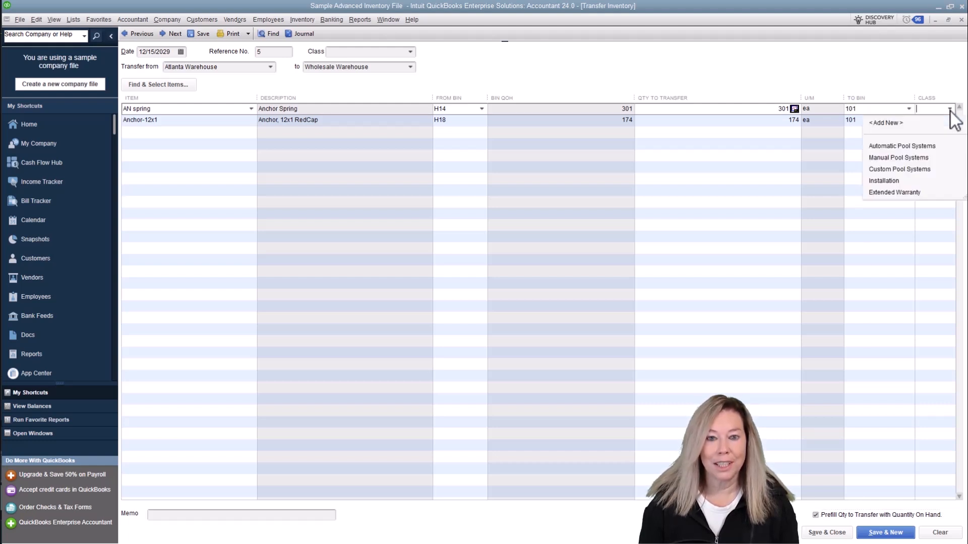
left_click(951, 109)
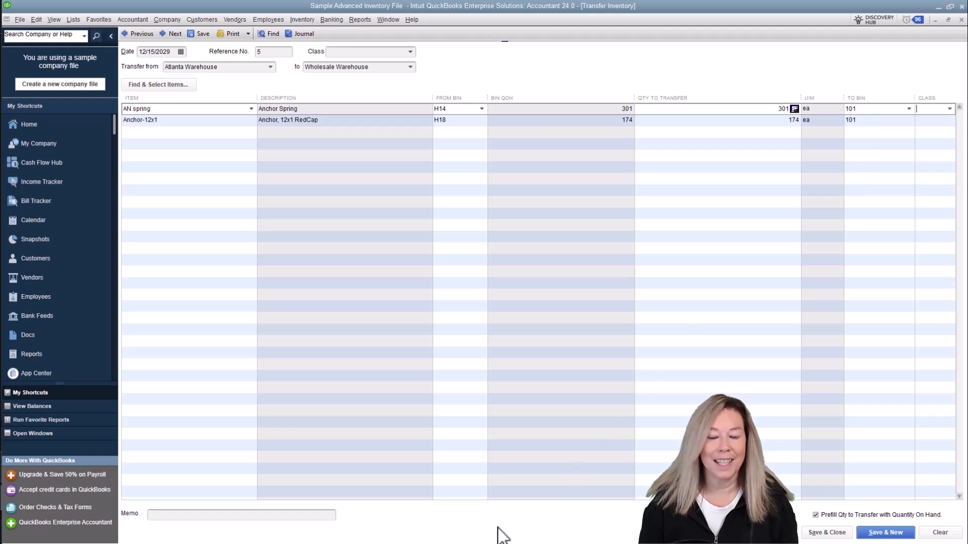
left_click(835, 532)
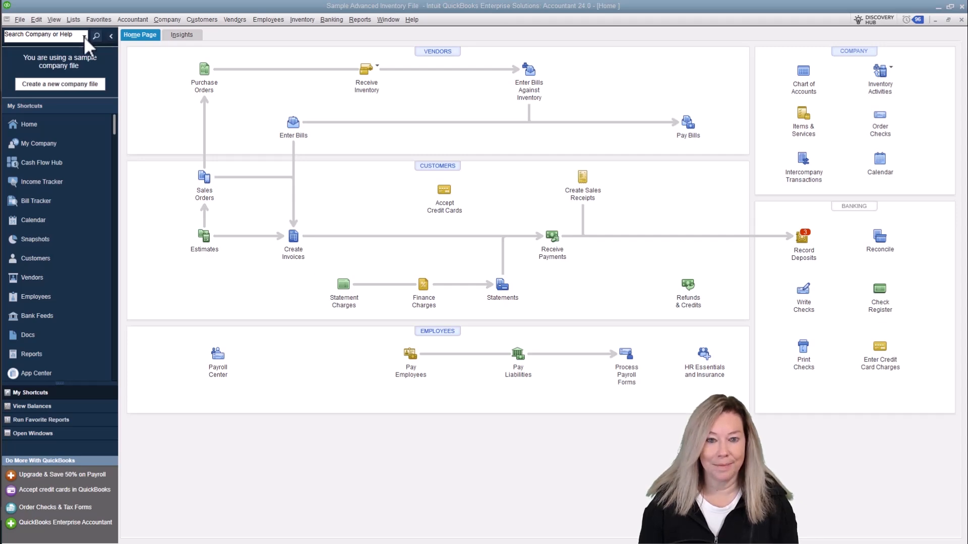
Open the Anchor-12x1 item from the Item List for editing and set its global reorder point to 10
left_click(80, 22)
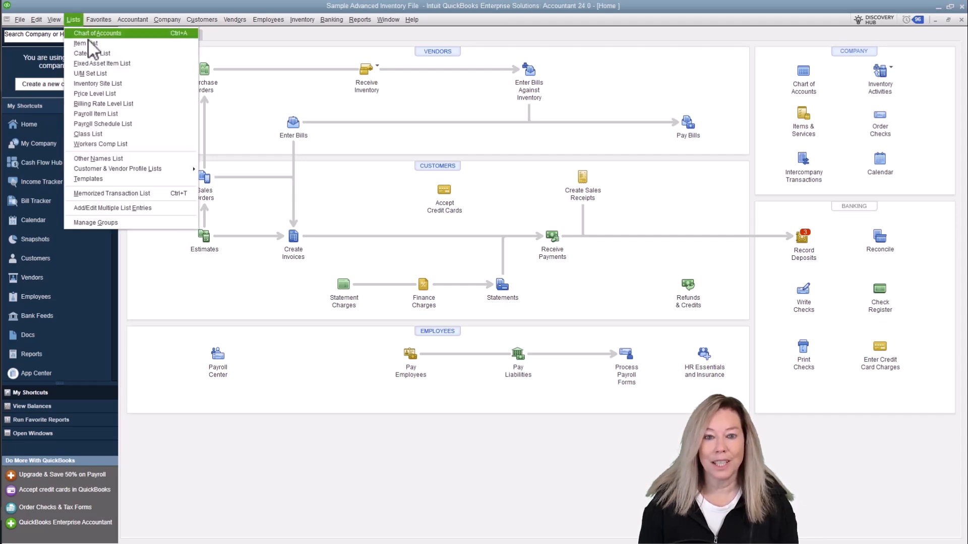
left_click(89, 40)
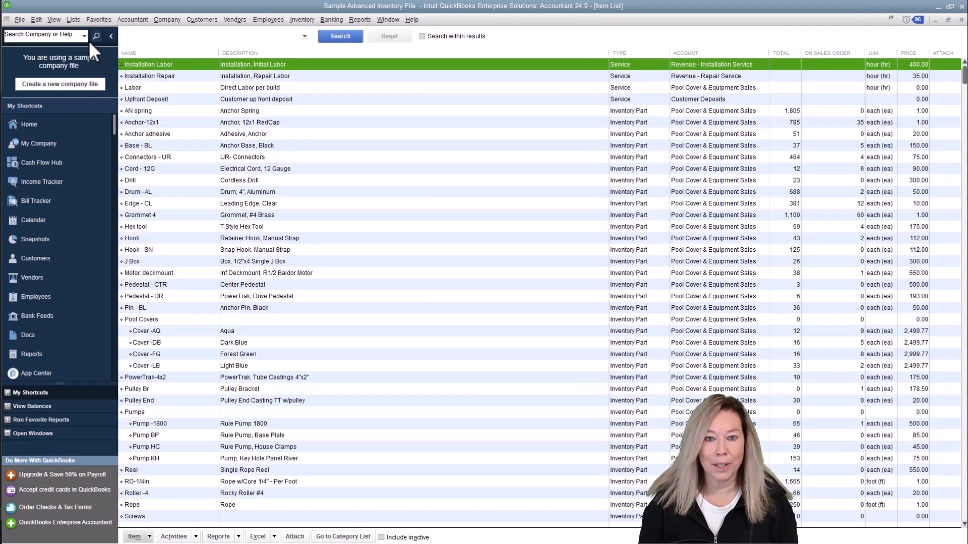
left_click(176, 123)
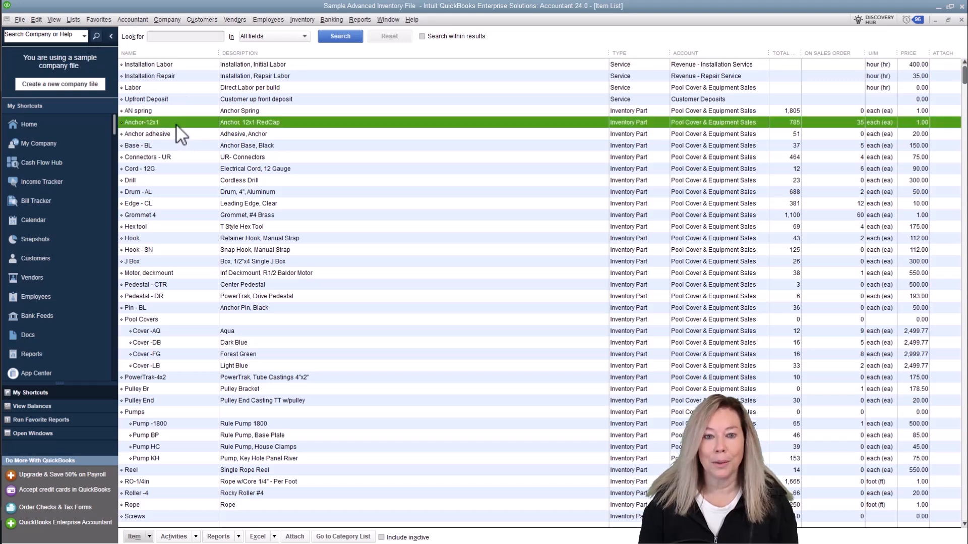
double_click(177, 123)
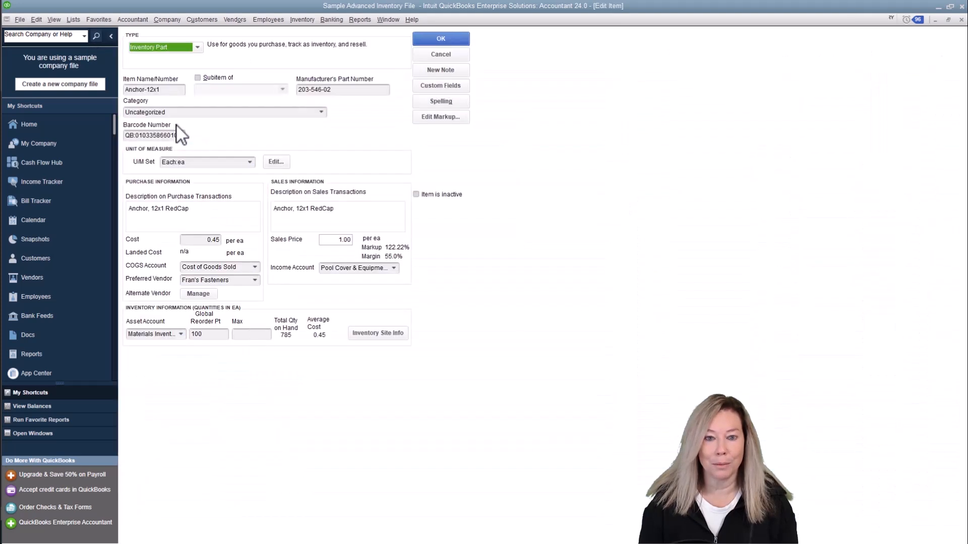
left_click(211, 334)
left_click_drag(216, 334, 180, 331)
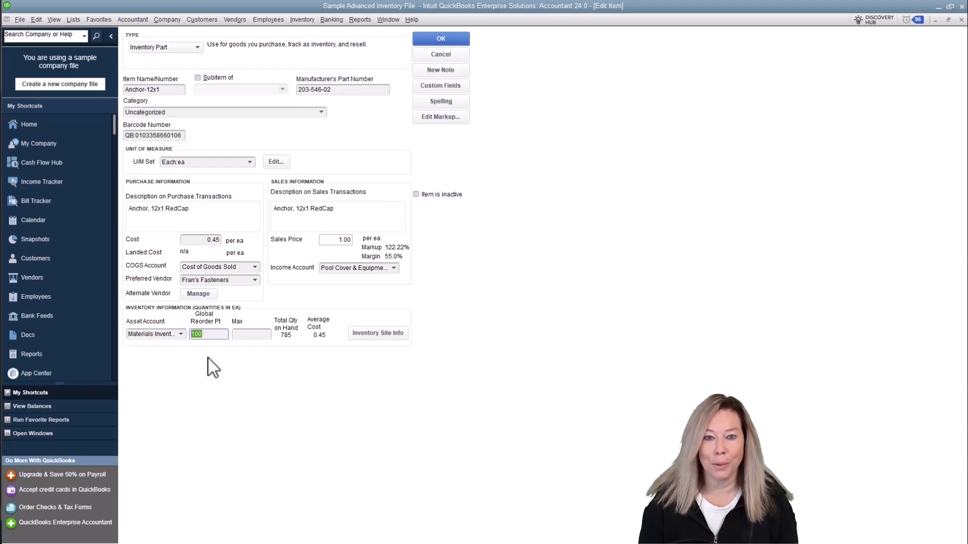
type("10")
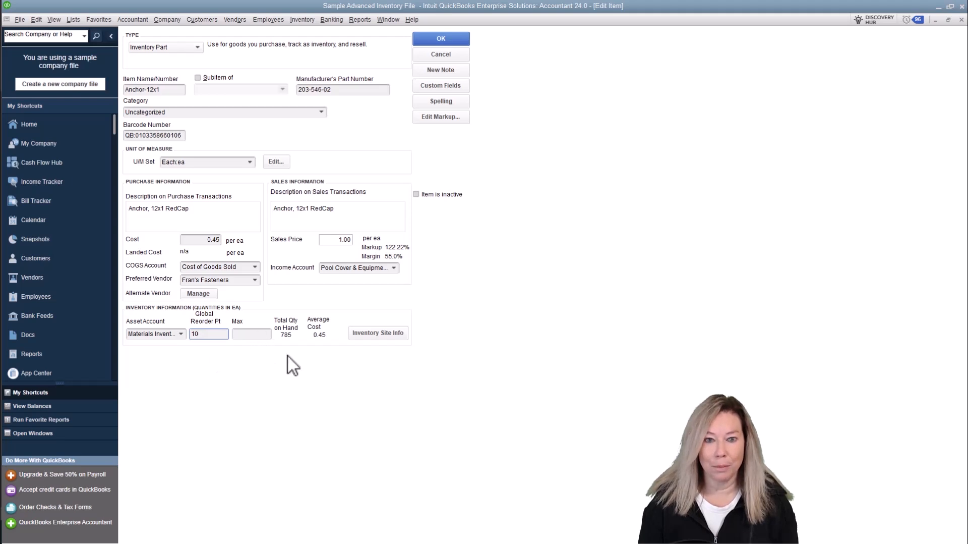
Open the inventory site information for Anchor-12x1 and go through the reorder point fields of its sites and bins
left_click(404, 338)
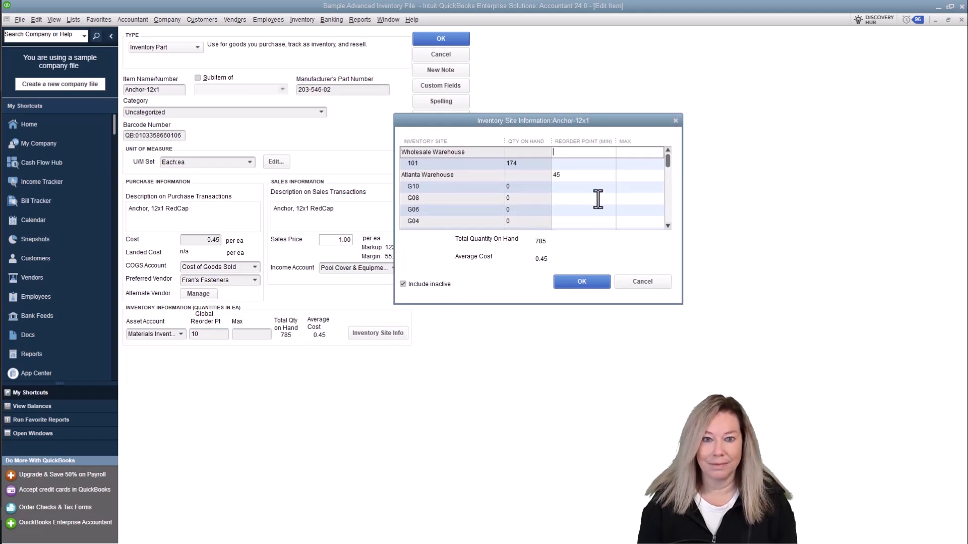
left_click(584, 163)
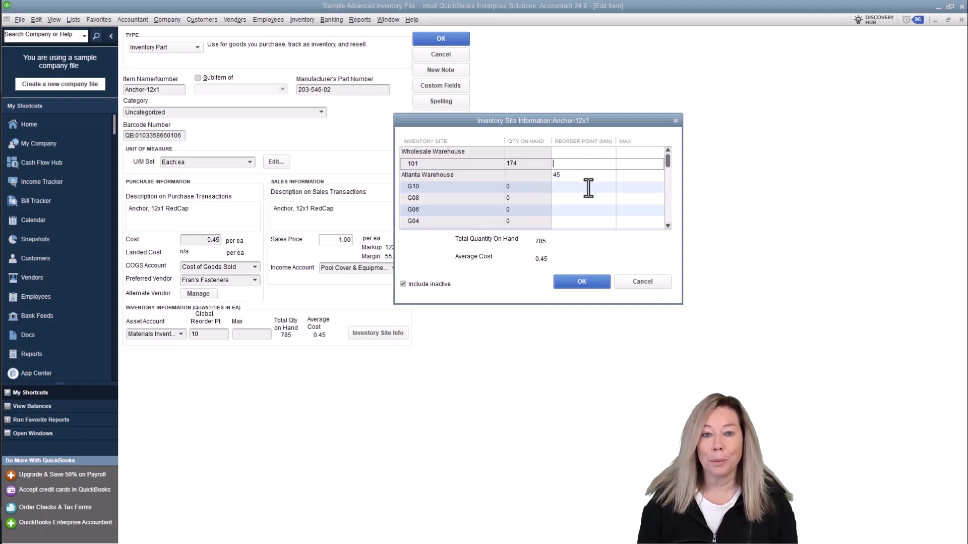
left_click(588, 187)
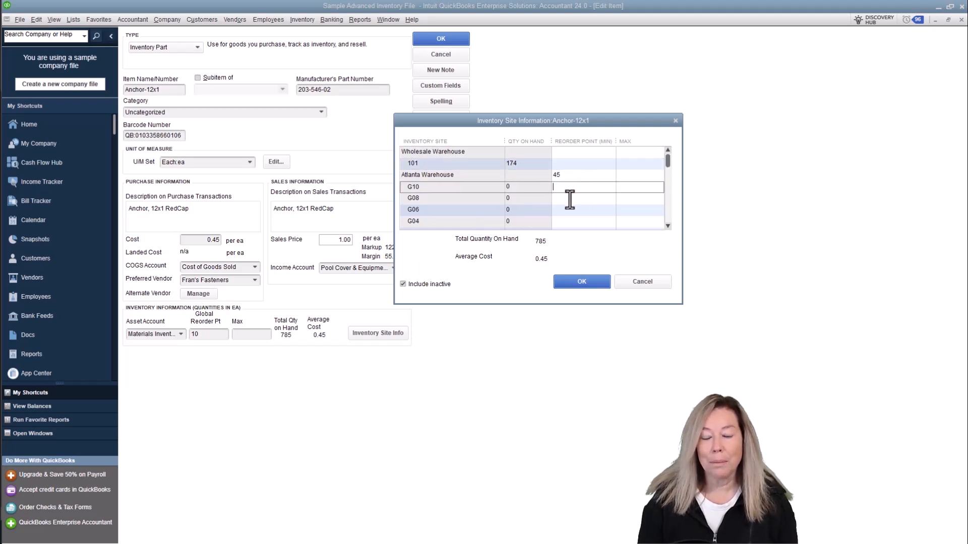
left_click(570, 198)
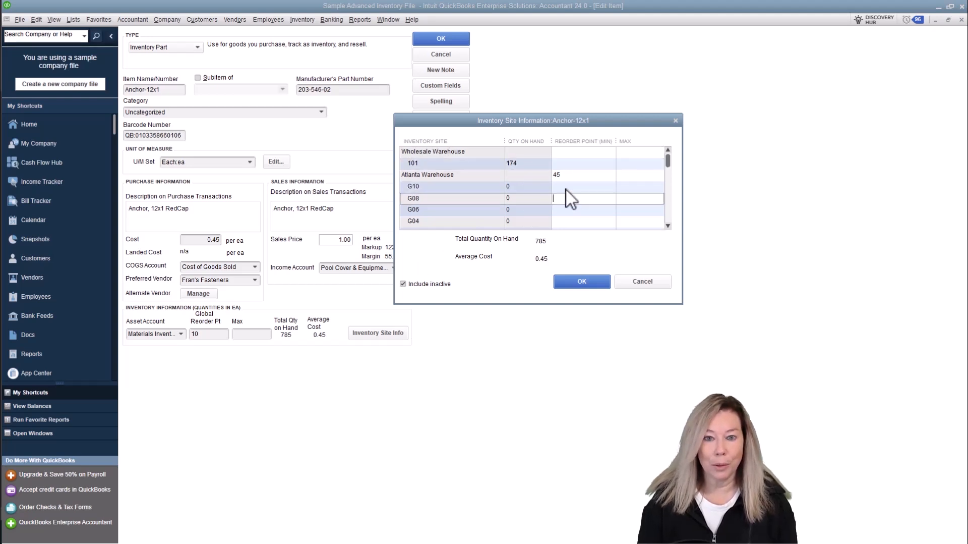
left_click(568, 164)
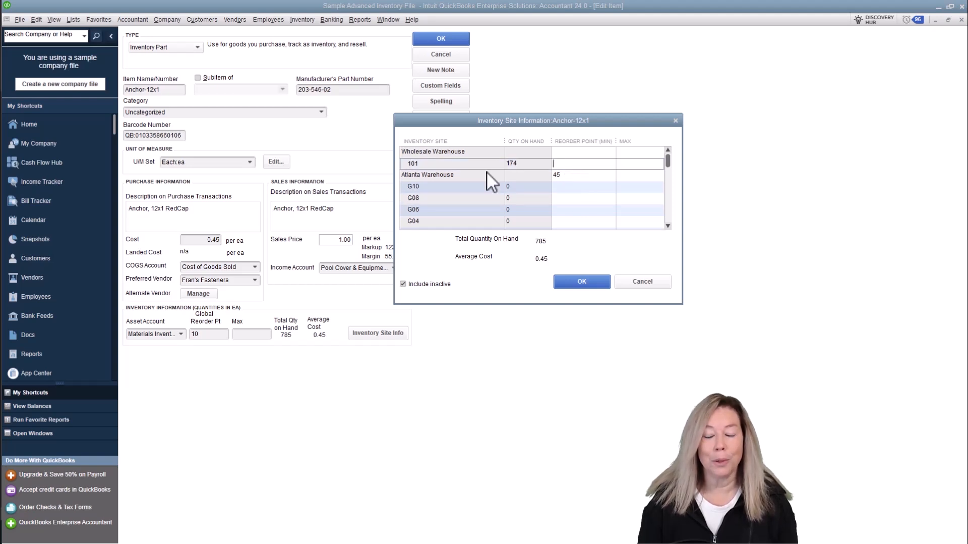
left_click(577, 175)
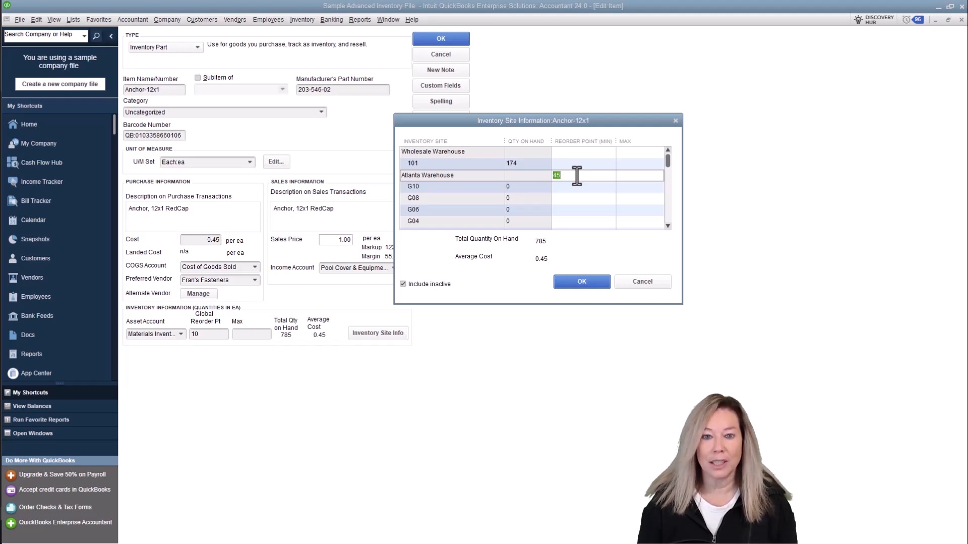
Try to set a minimum reorder point for bin G10 in the Atlanta Warehouse and dismiss the warning
left_click(573, 162)
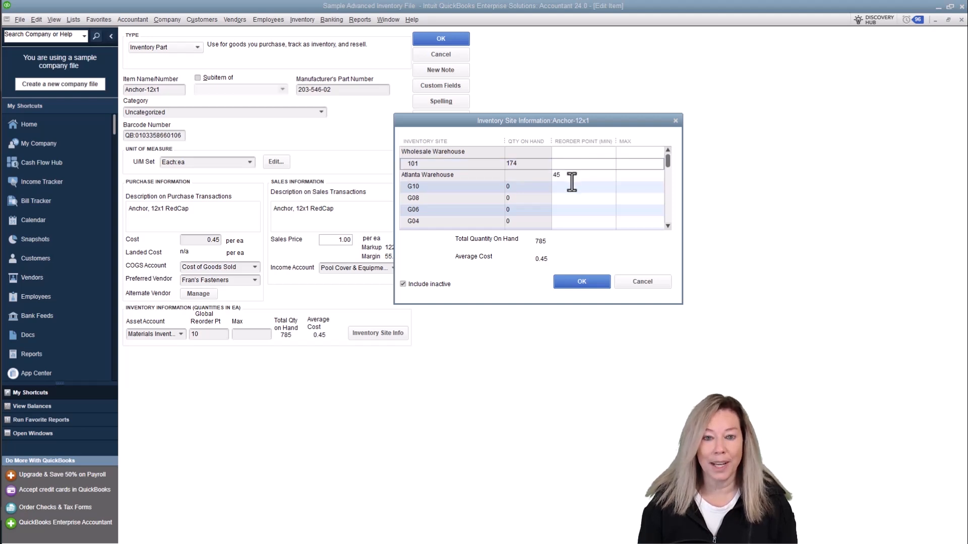
left_click(571, 188)
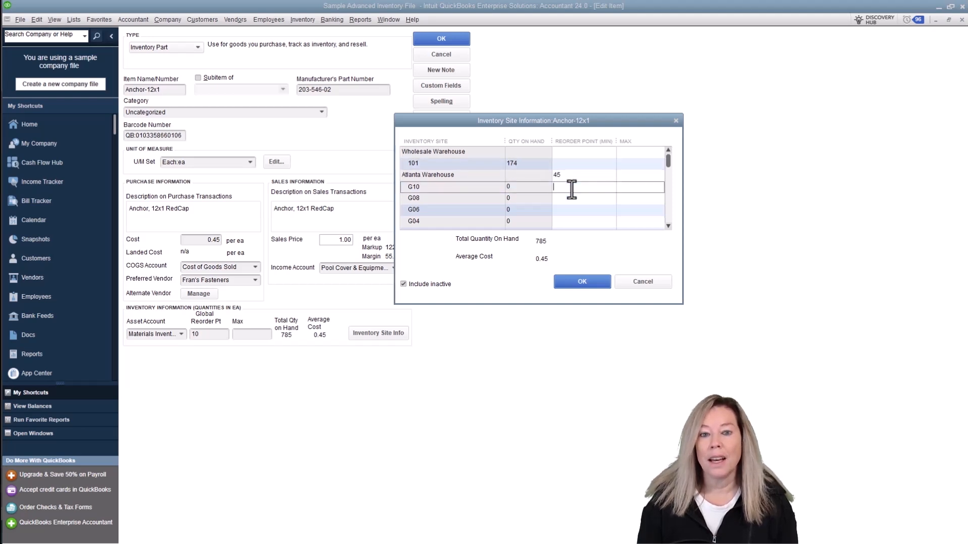
left_click(572, 187)
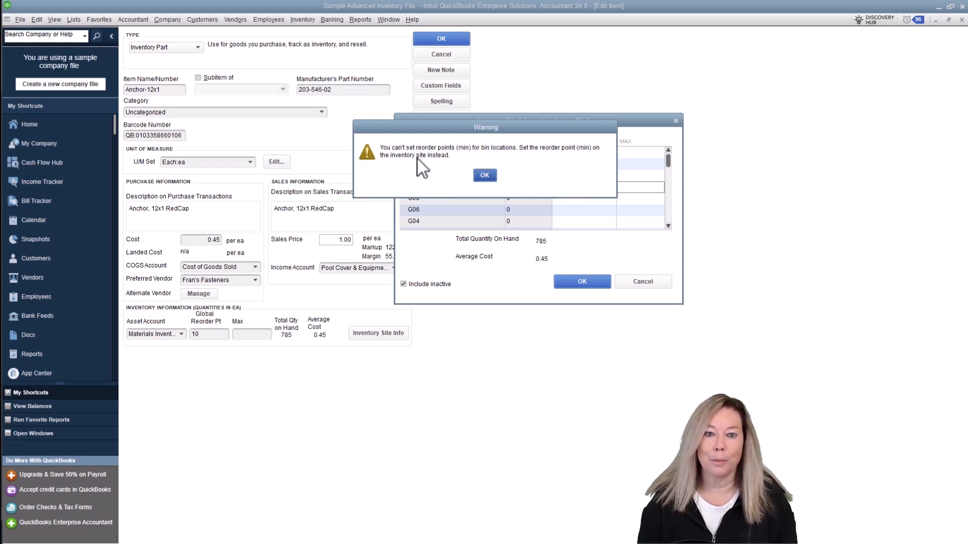
left_click(485, 175)
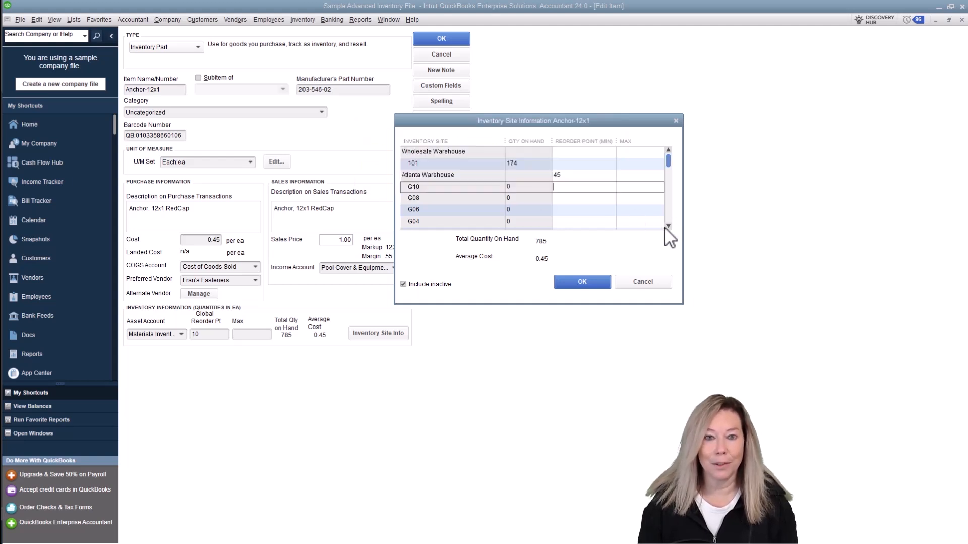
Accept the reorder point settings in the inventory site information for Anchor-12x1
left_click(576, 281)
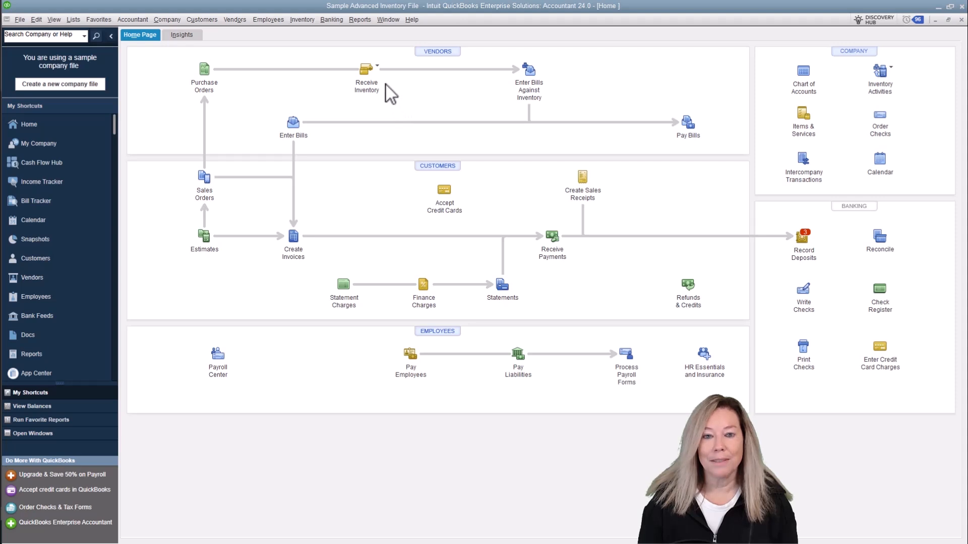
Open a blank bill for receiving inventory, look at its site and bin columns, and close it
left_click(378, 70)
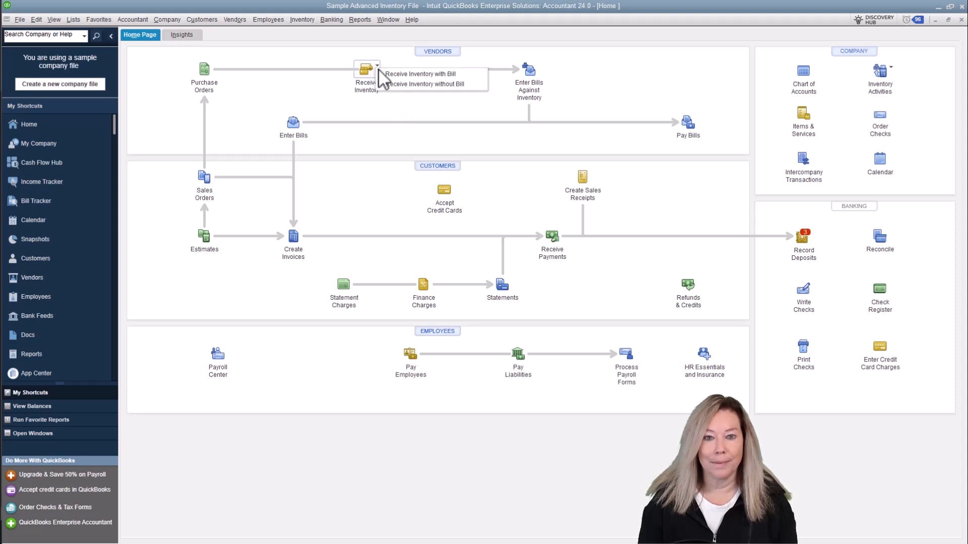
left_click(424, 74)
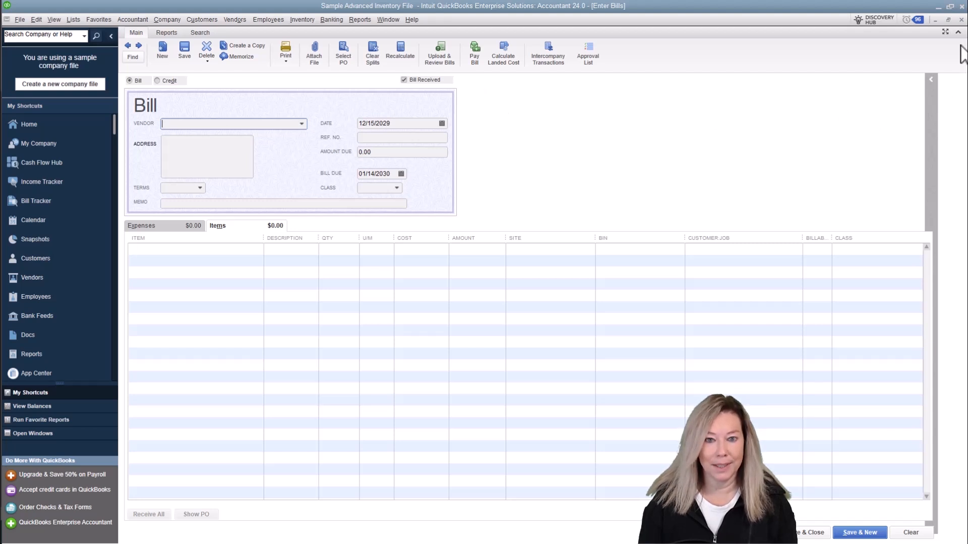
left_click(962, 19)
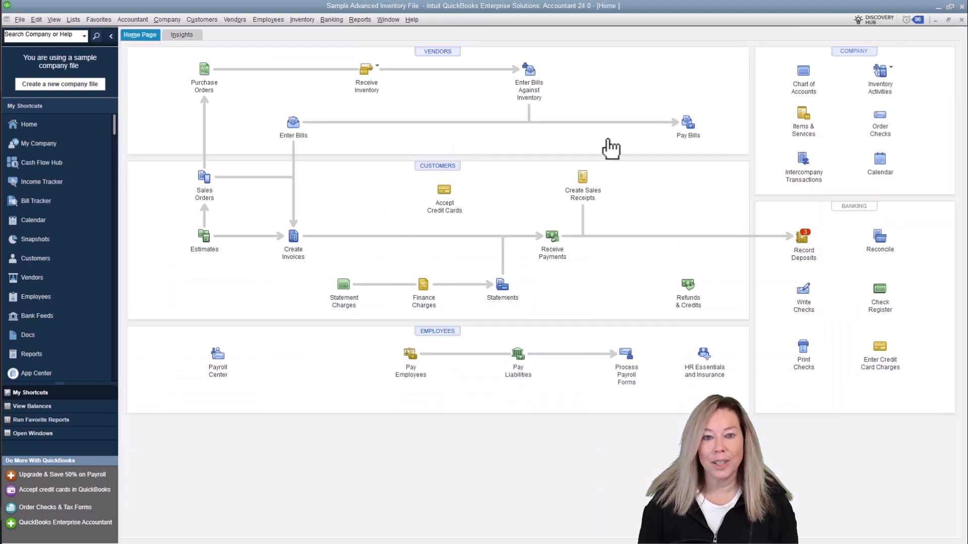
Customize the columns of a copied Adv Inv Product Invoice template to include Inventory Site on screen and in print, keeping the overlapping layout
left_click(299, 237)
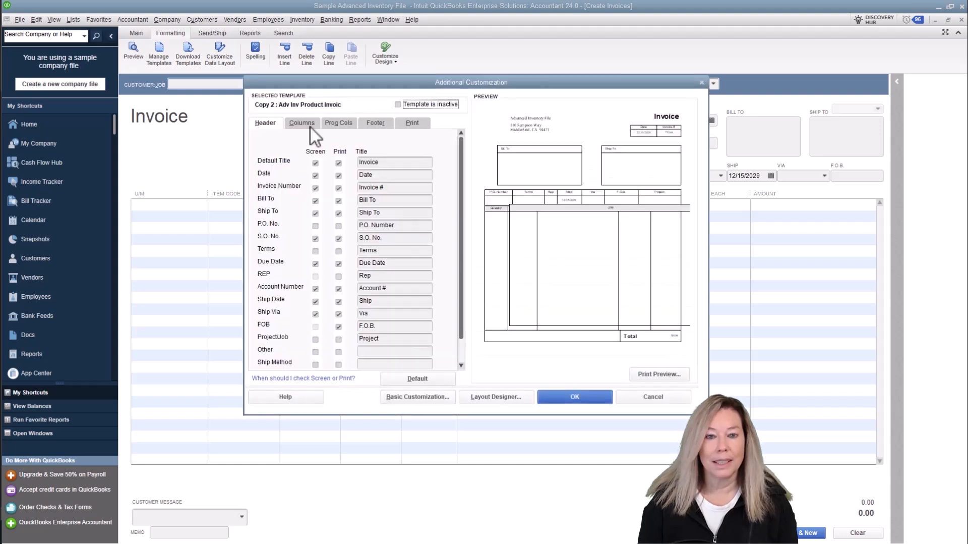
left_click(293, 121)
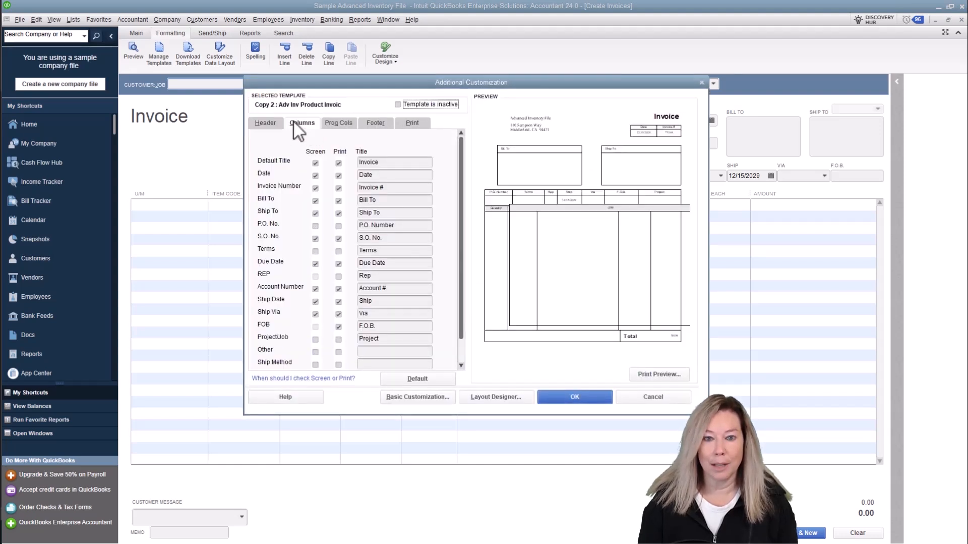
left_click(316, 218)
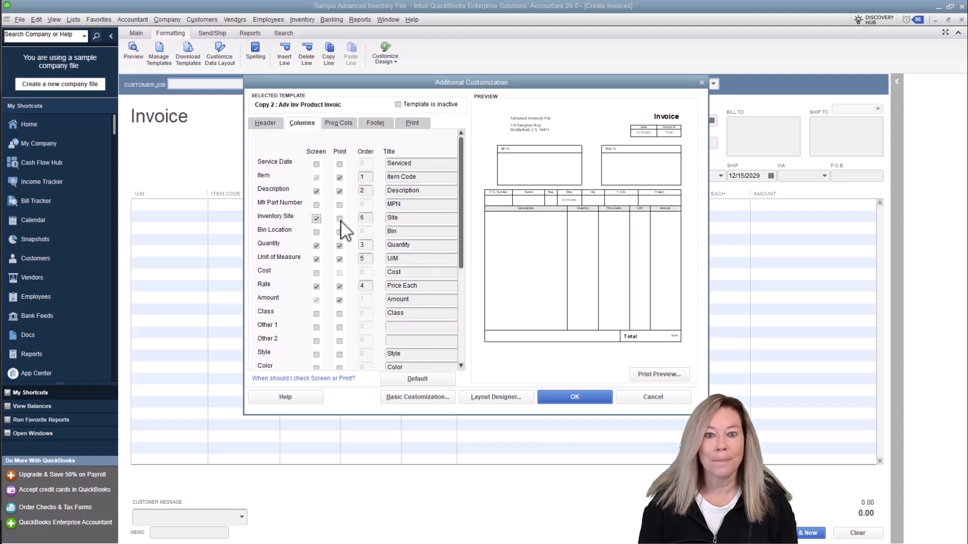
left_click(339, 218)
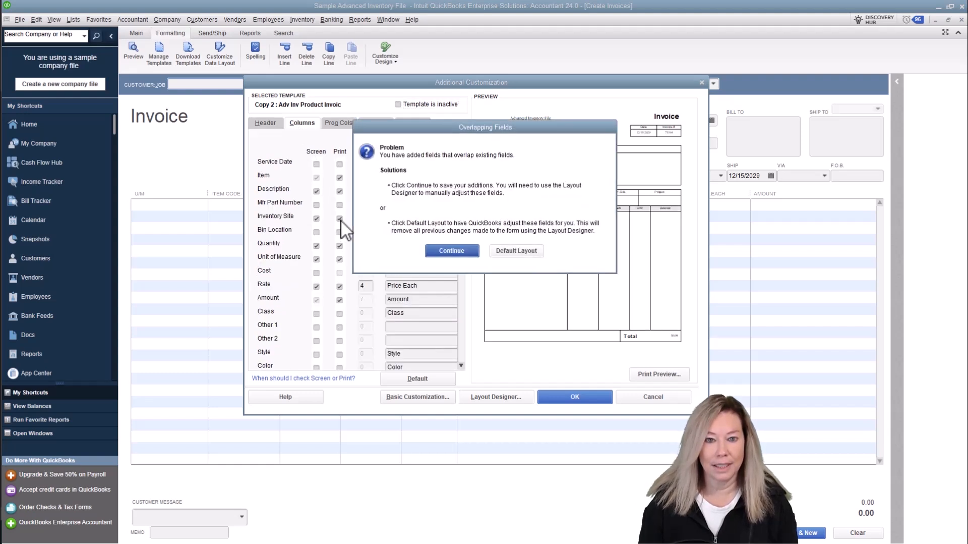
left_click(445, 250)
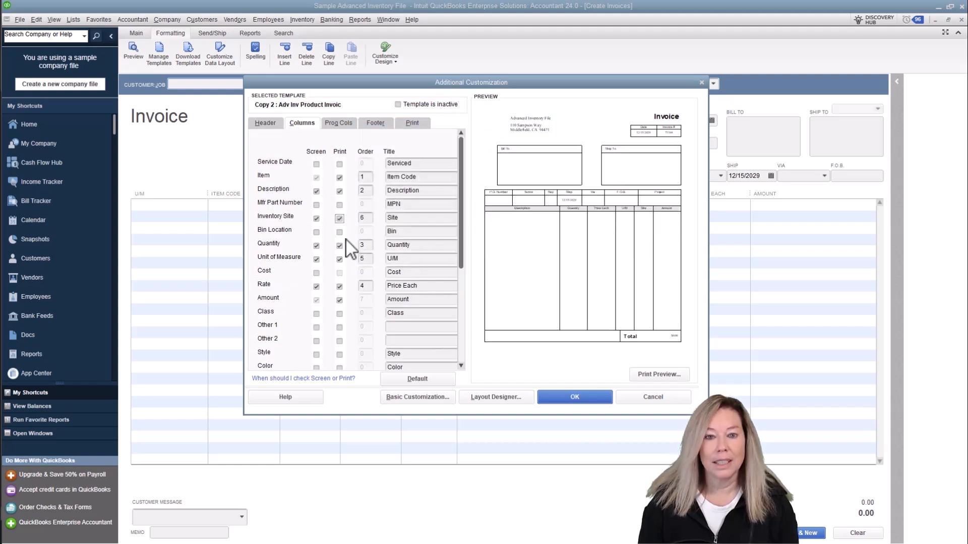
Include Bin Location on screen and in print in the invoice template, keep the overlapping layout, and save the customization
left_click(317, 231)
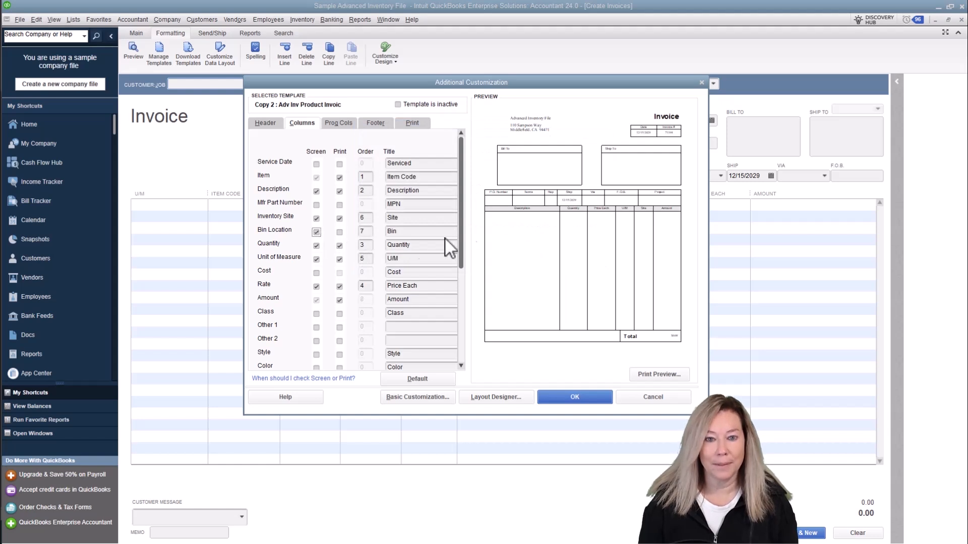
left_click(339, 232)
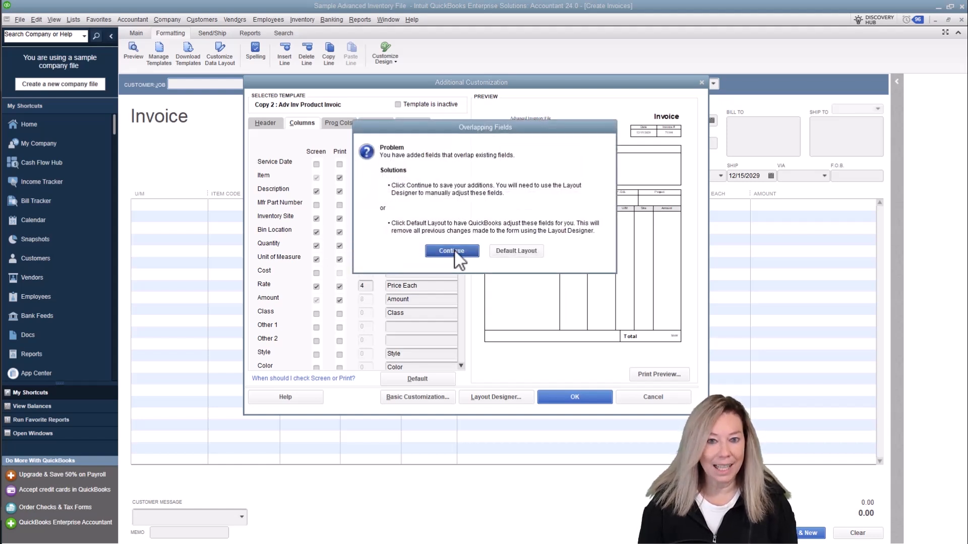
left_click(455, 250)
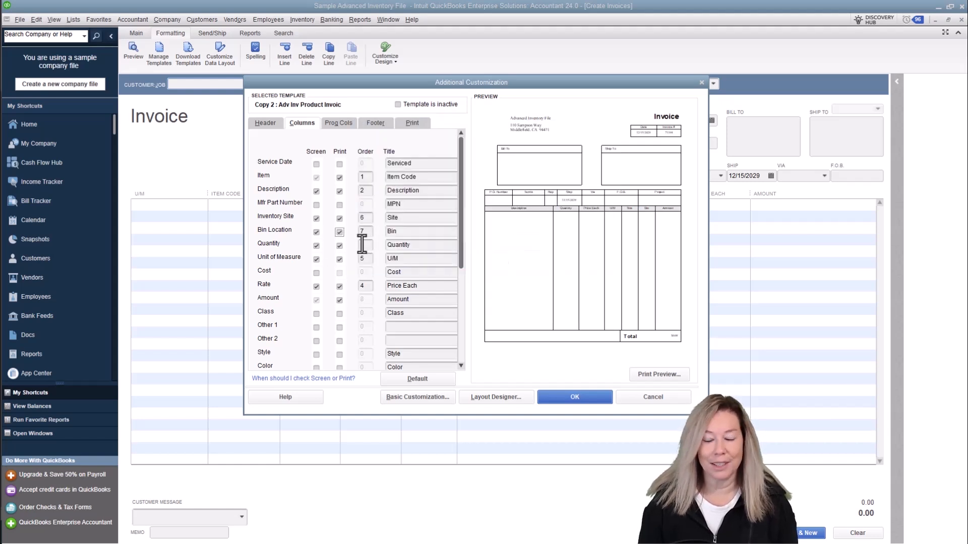
left_click(594, 396)
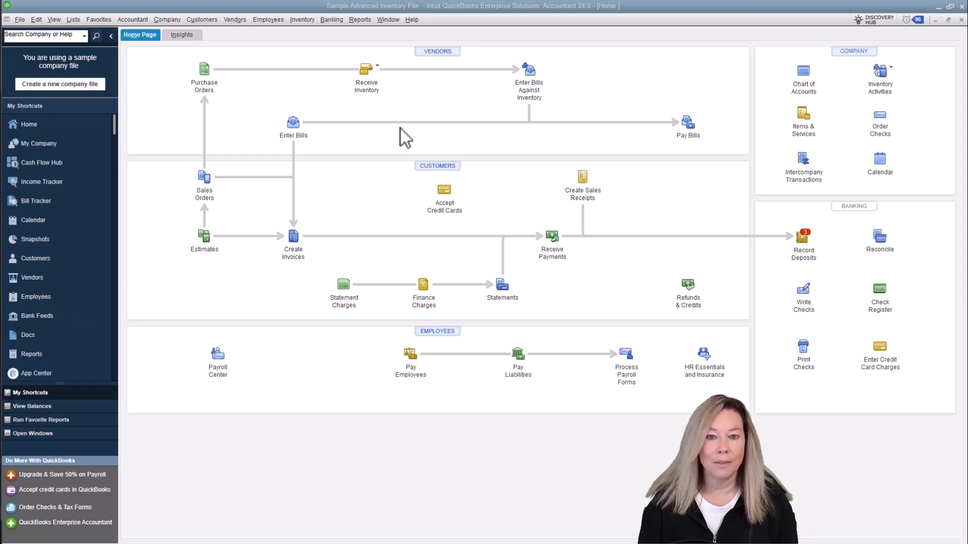
Start receiving inventory with a bill and choose Foster Lighting as the vendor
left_click(379, 69)
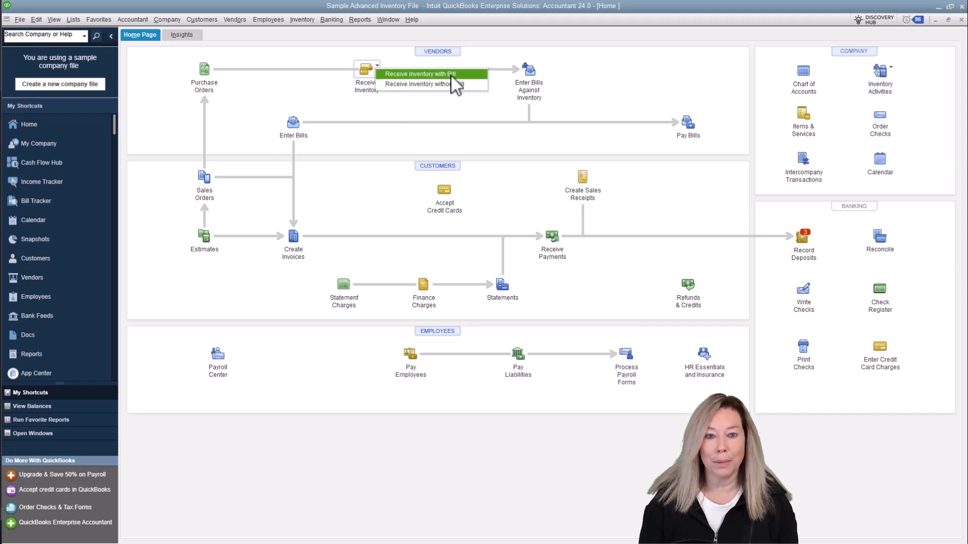
left_click(473, 85)
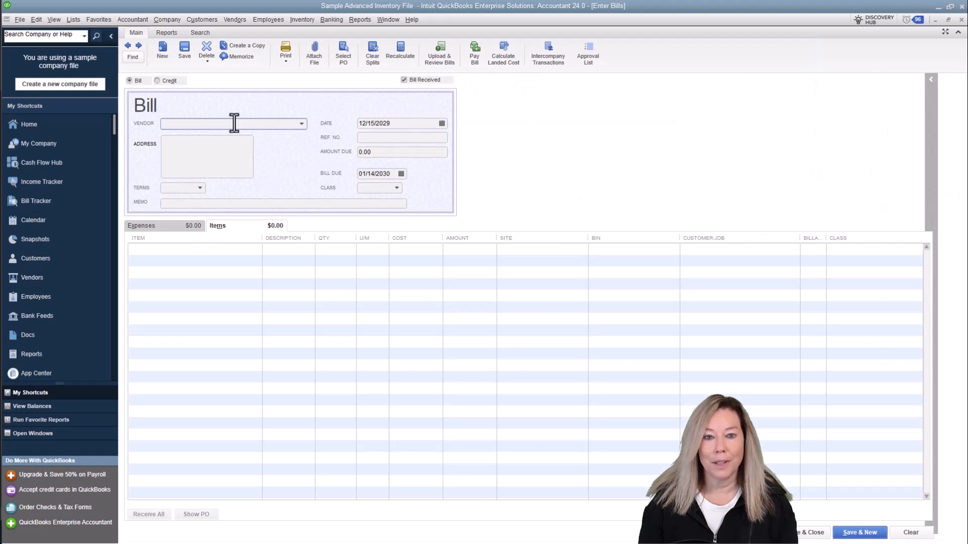
type("Foster Lighting")
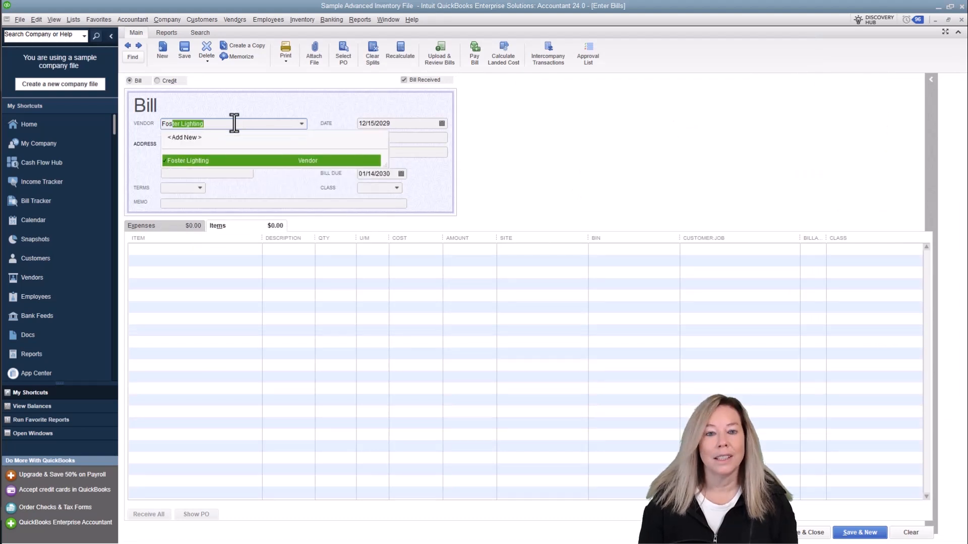
left_click(238, 161)
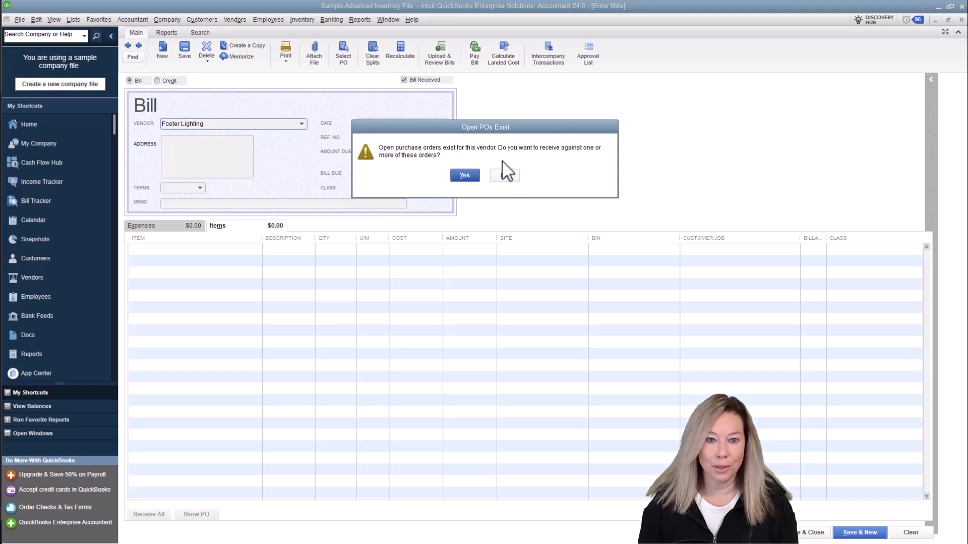
Receive against Foster Lighting's open purchase order dated 12/01/2029 and dismiss the pending receipts warning
left_click(469, 177)
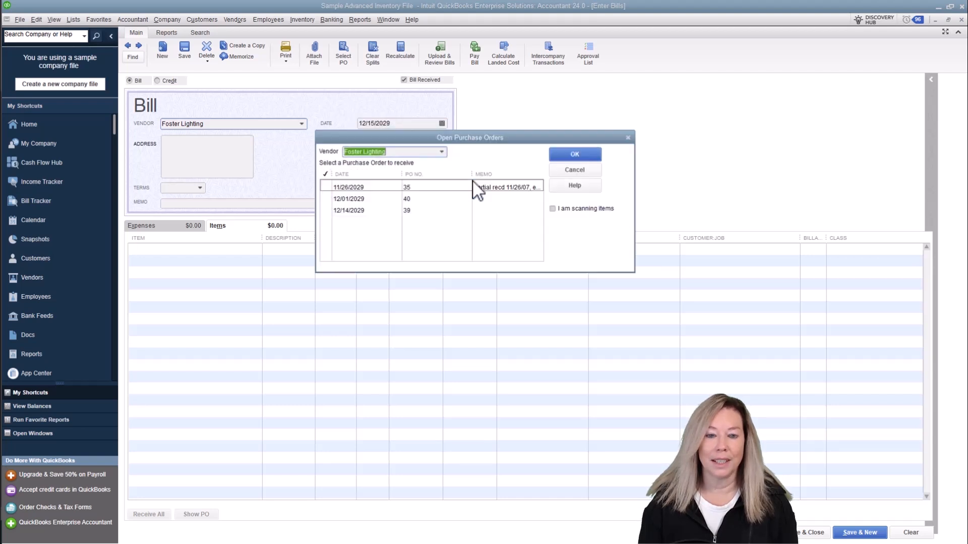
left_click(325, 198)
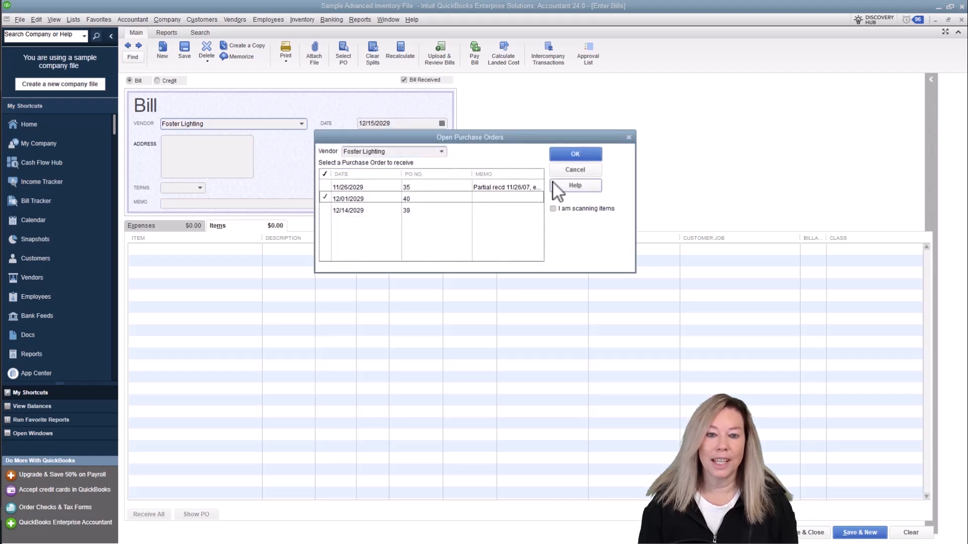
left_click(575, 154)
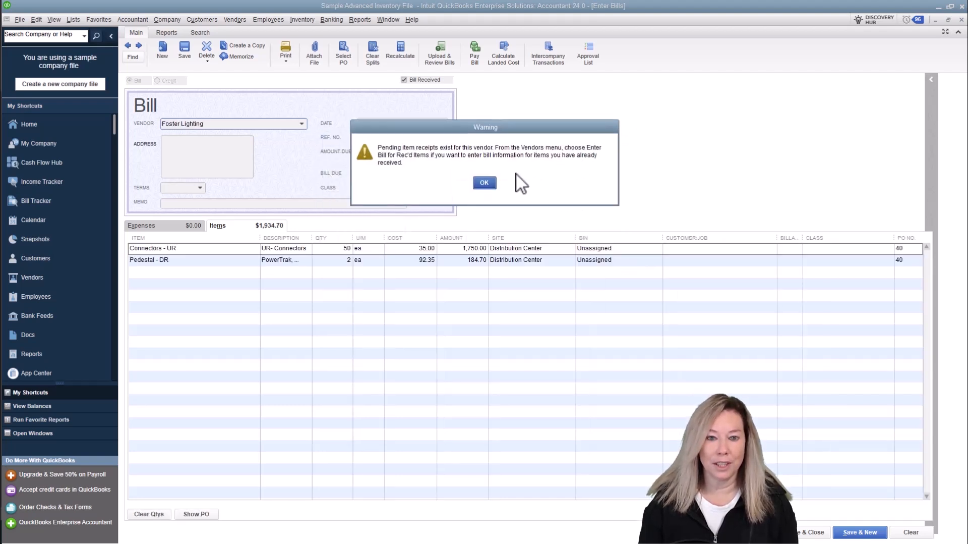
left_click(484, 183)
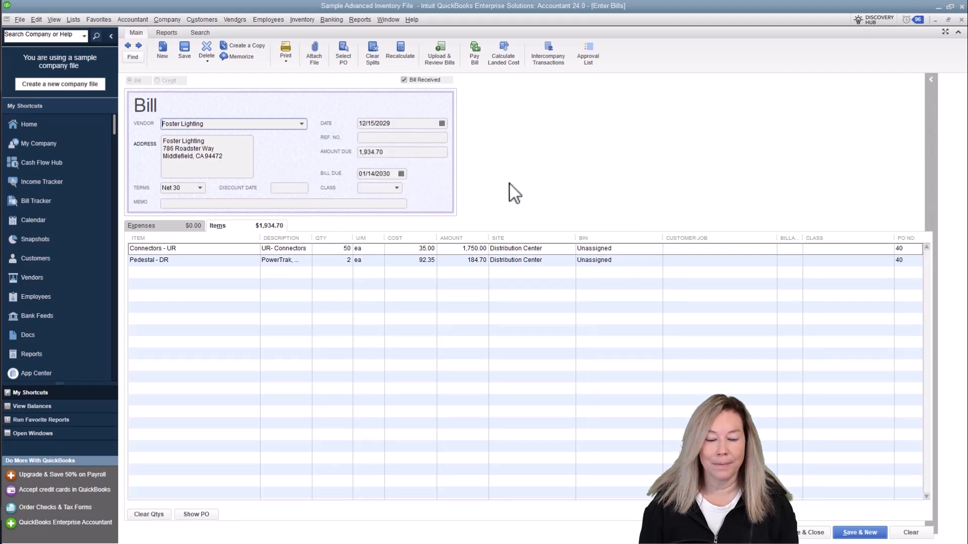
Set the receiving site of Connectors - UR to Michigan Warehouse and apply it to all inventory items on the bill
left_click(551, 248)
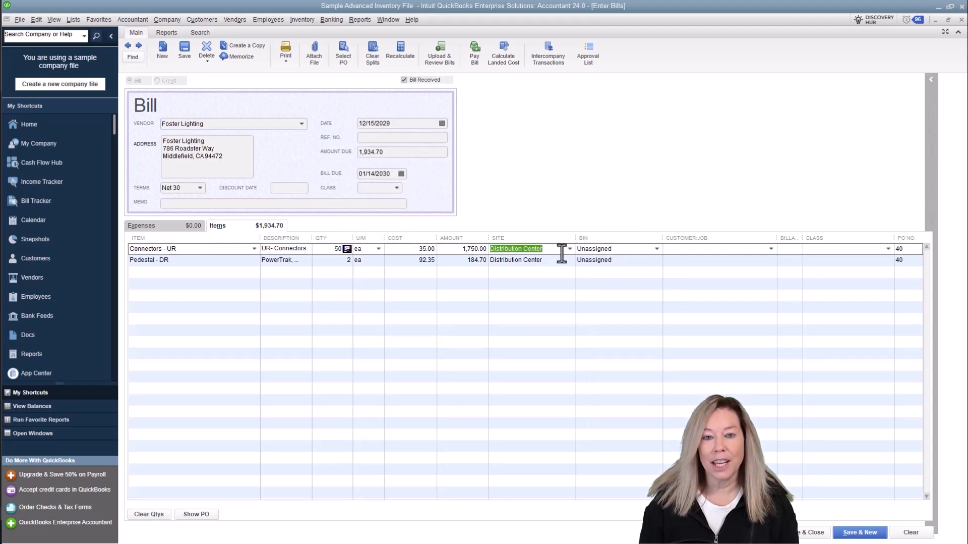
left_click(570, 248)
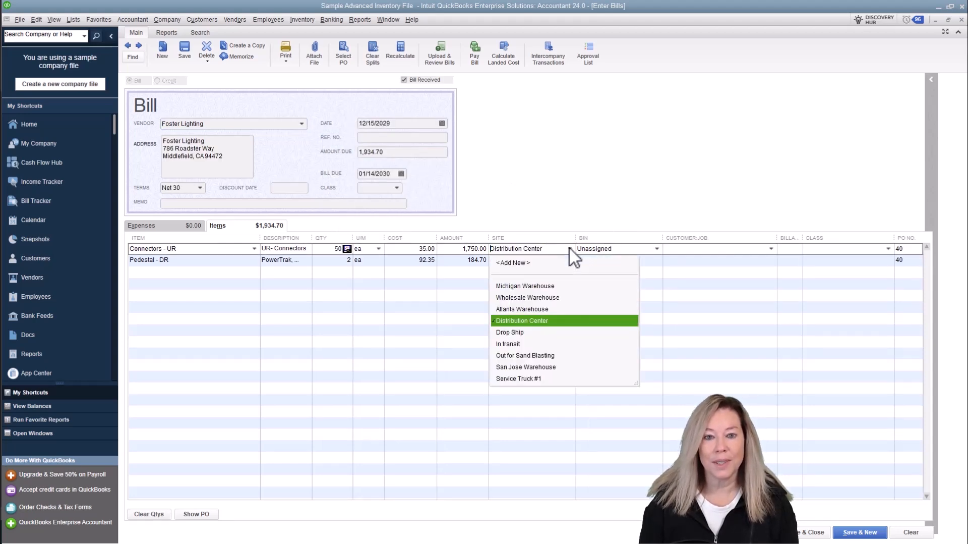
left_click(540, 284)
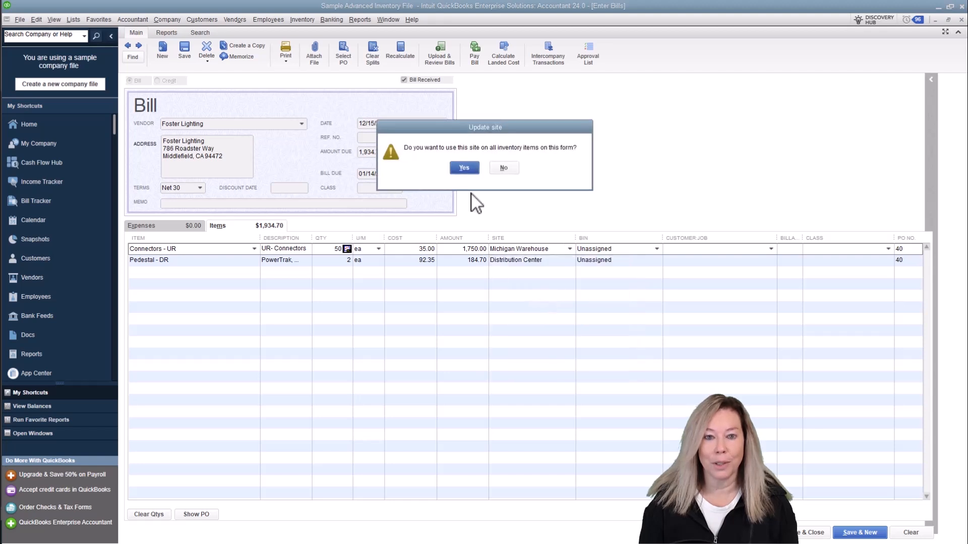
left_click(465, 168)
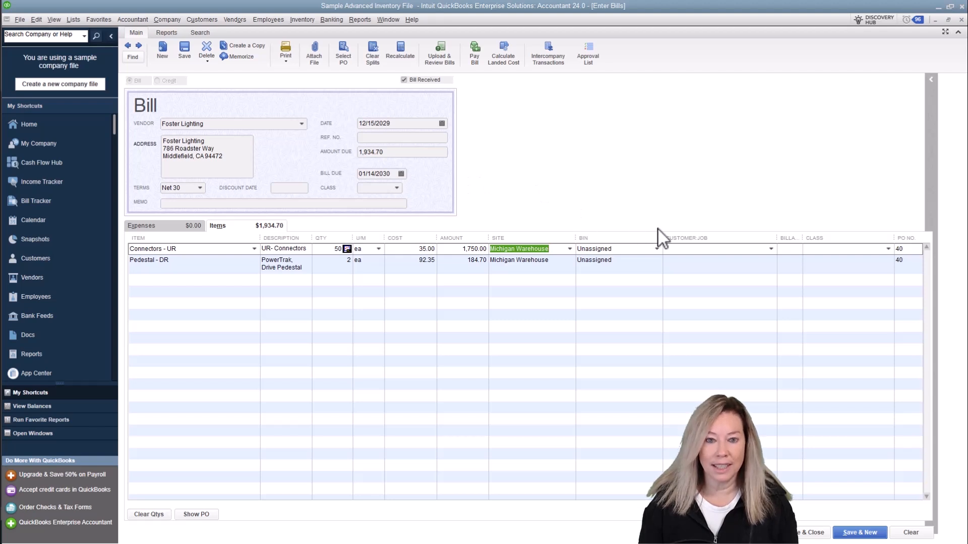
Review the Michigan Warehouse bin choices for Connectors - UR without changing the bin, and save and close the bill
left_click(657, 248)
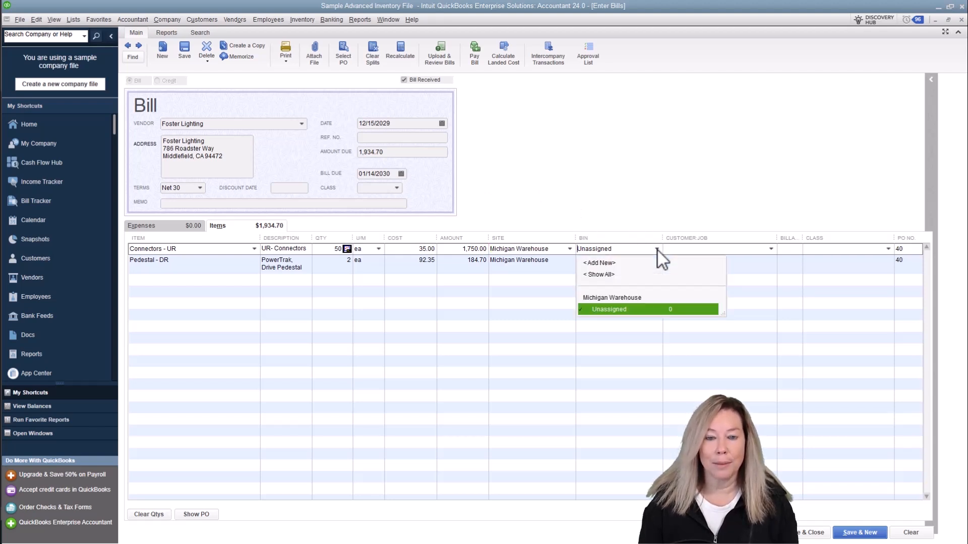
left_click(658, 249)
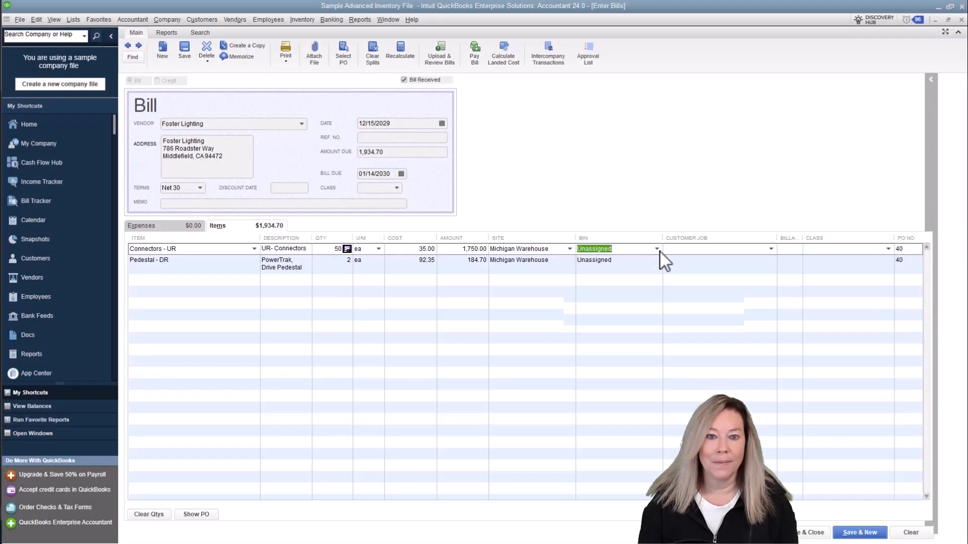
left_click(805, 531)
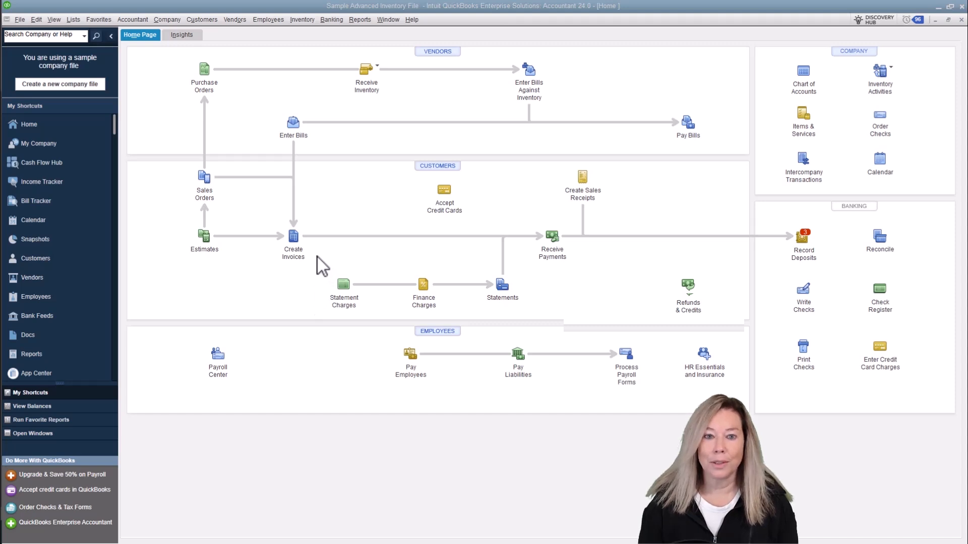
Start a new invoice for the Baxter Street job of Peacock Home Builders
left_click(294, 242)
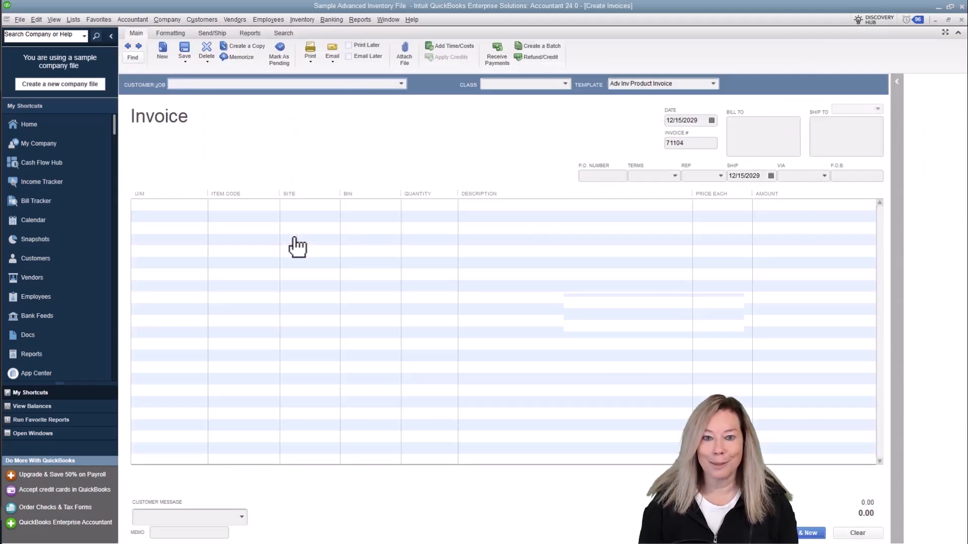
left_click(269, 207)
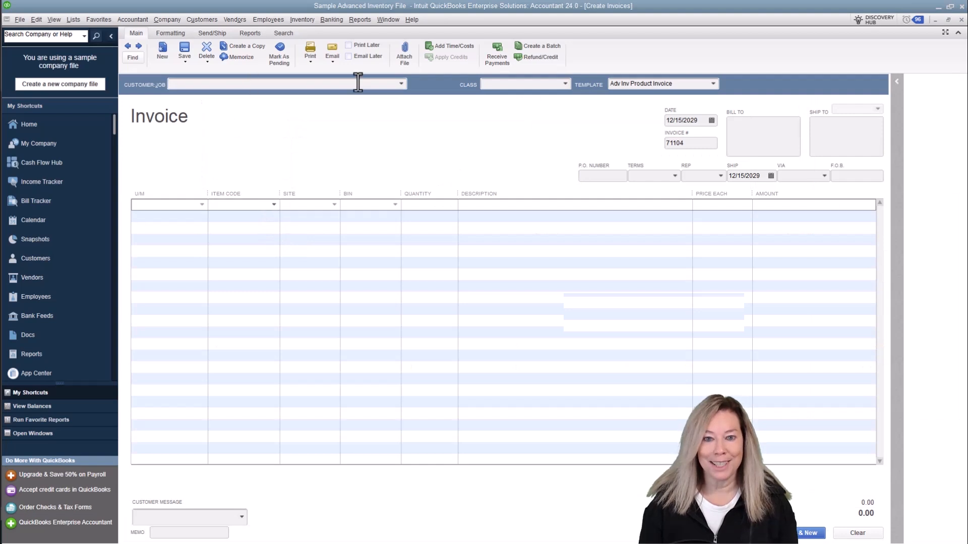
left_click(402, 83)
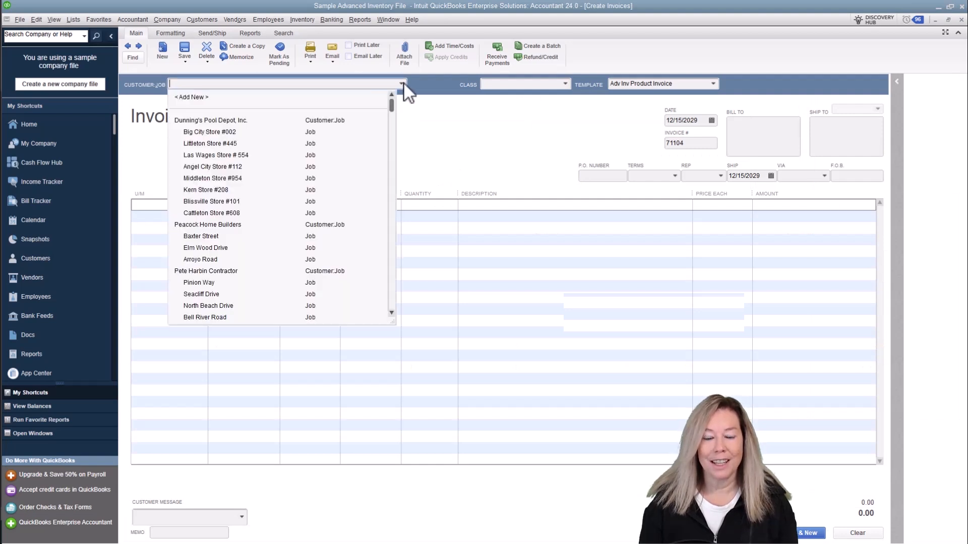
left_click(220, 236)
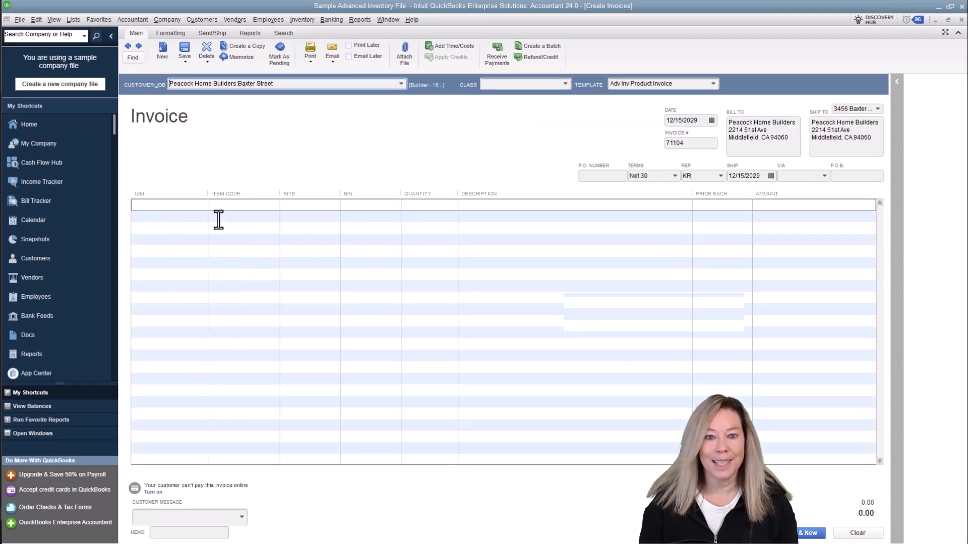
Add the Connectors - UR item to the first line of the invoice
left_click(232, 207)
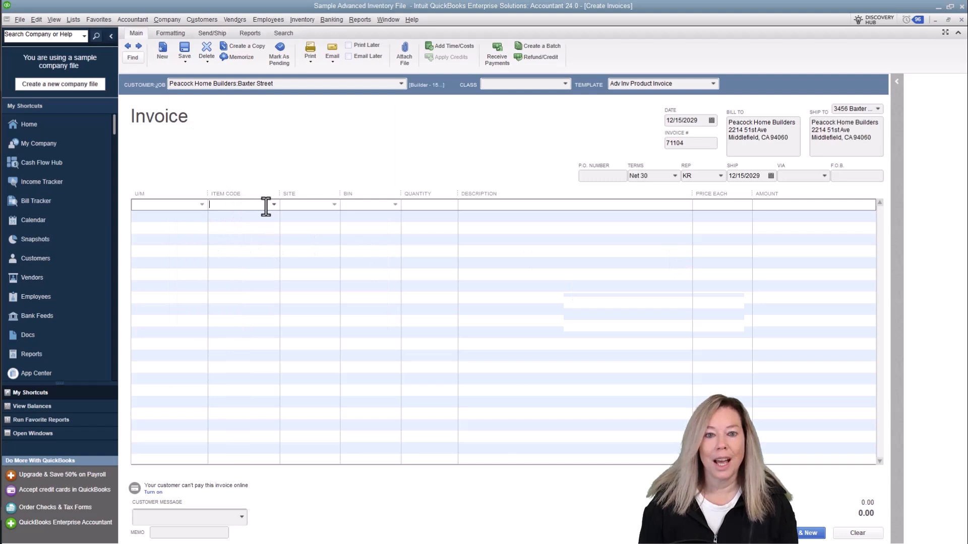
type("Connectors - UR")
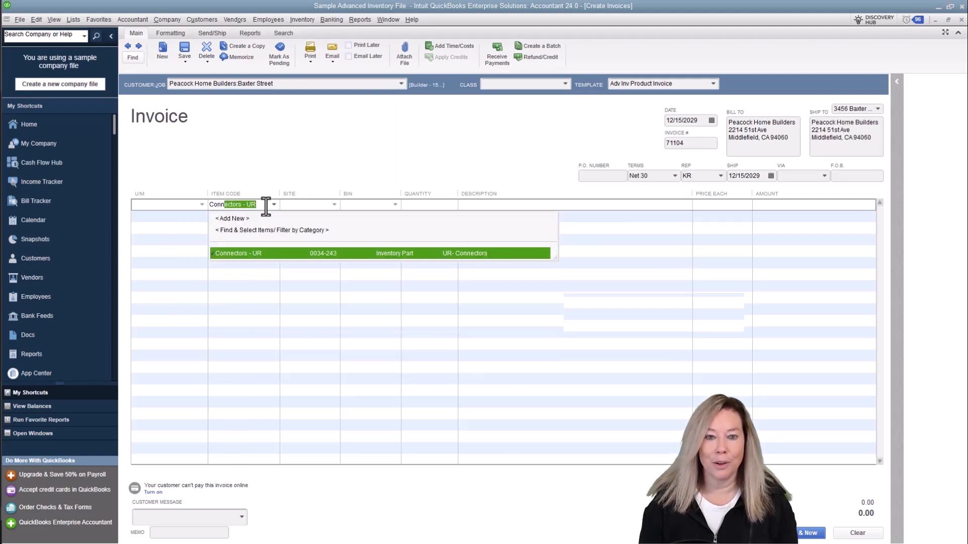
left_click(310, 252)
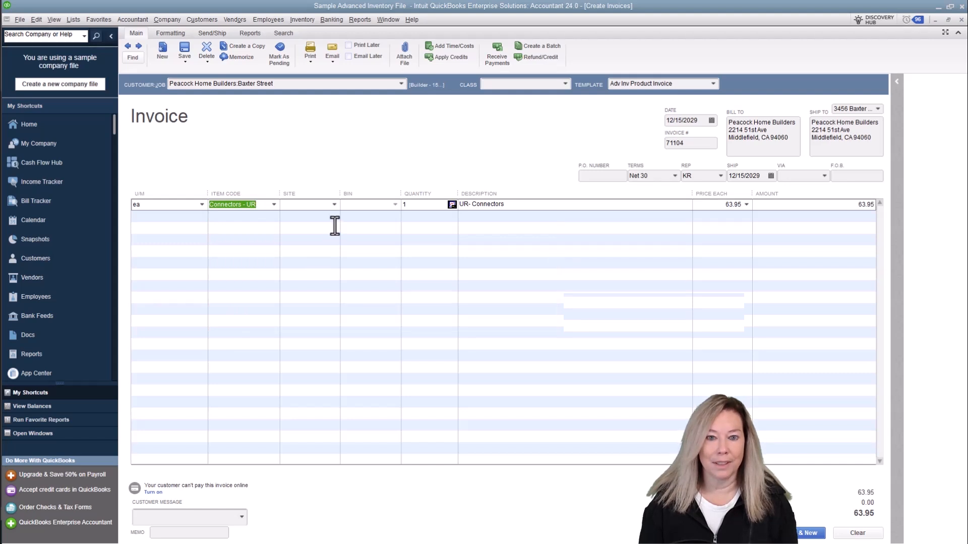
Set the Connectors - UR quantity on the invoice to 5 and review the item's current availability by site
left_click(413, 204)
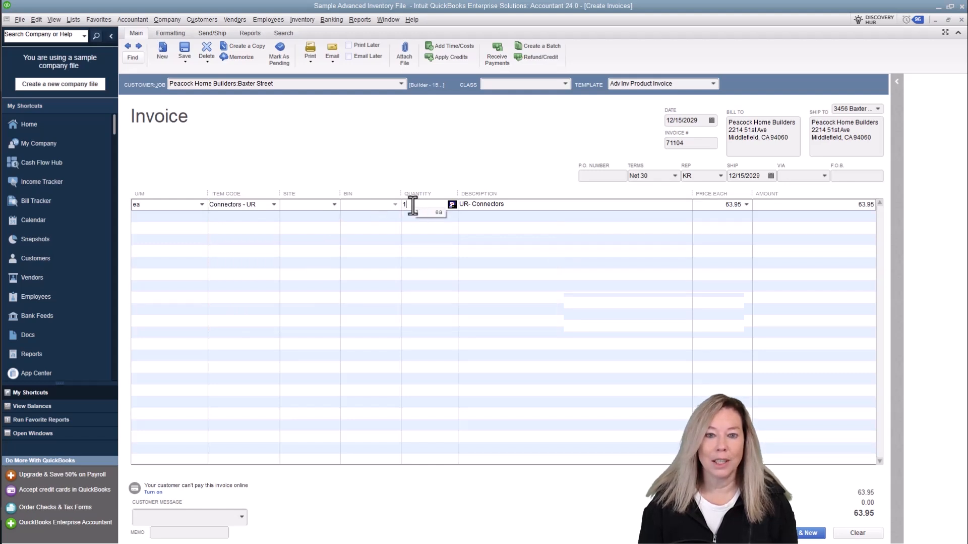
type("5")
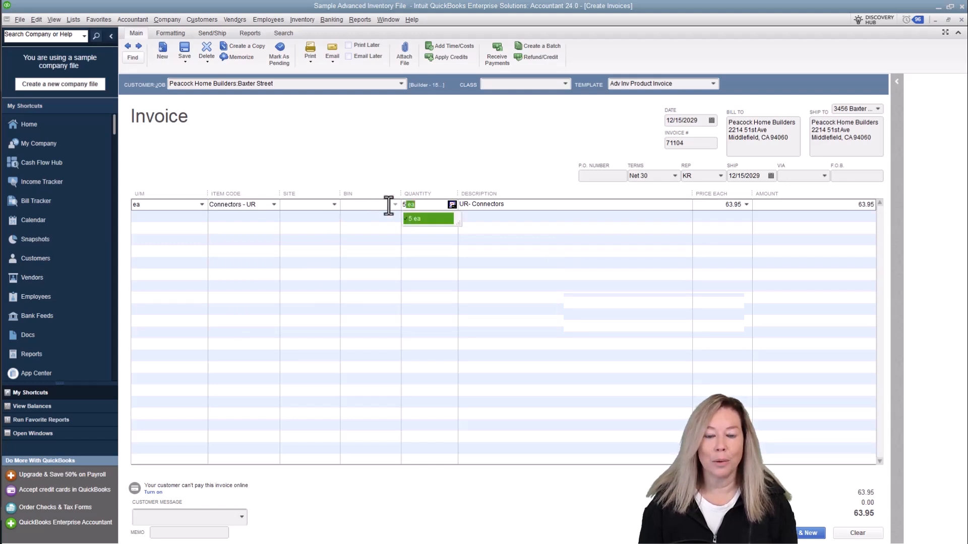
left_click(452, 204)
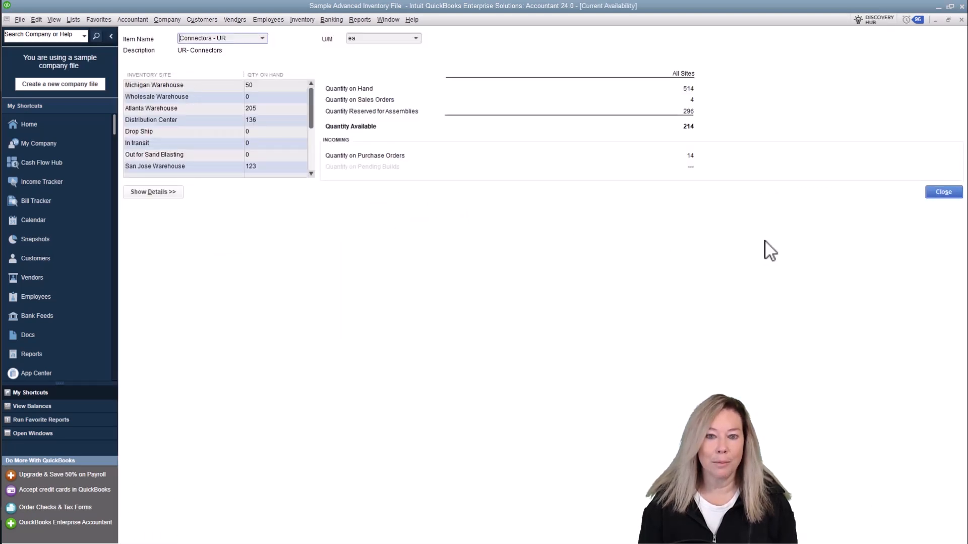
left_click(945, 192)
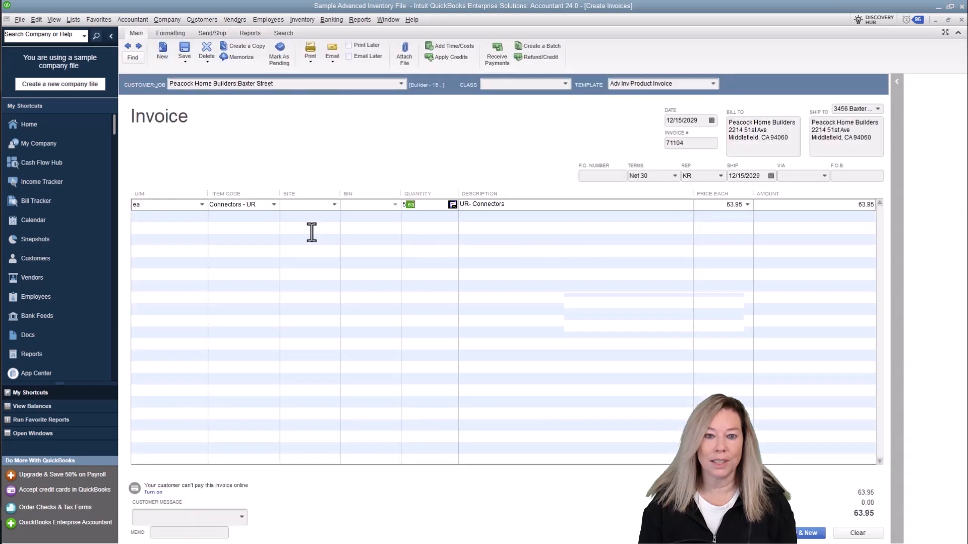
Assign Michigan Warehouse as the site for the Connectors - UR line and save the invoice
left_click(335, 204)
left_click(334, 241)
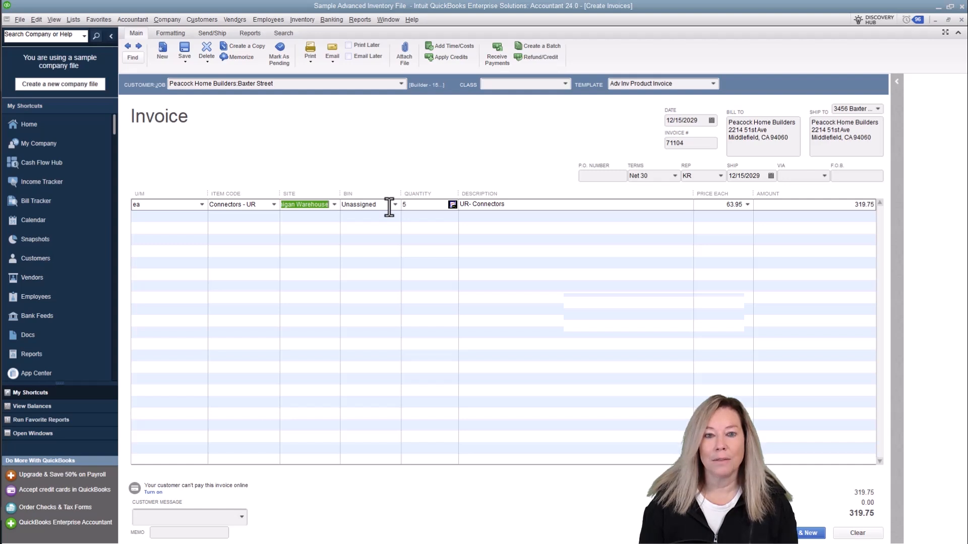
left_click(187, 51)
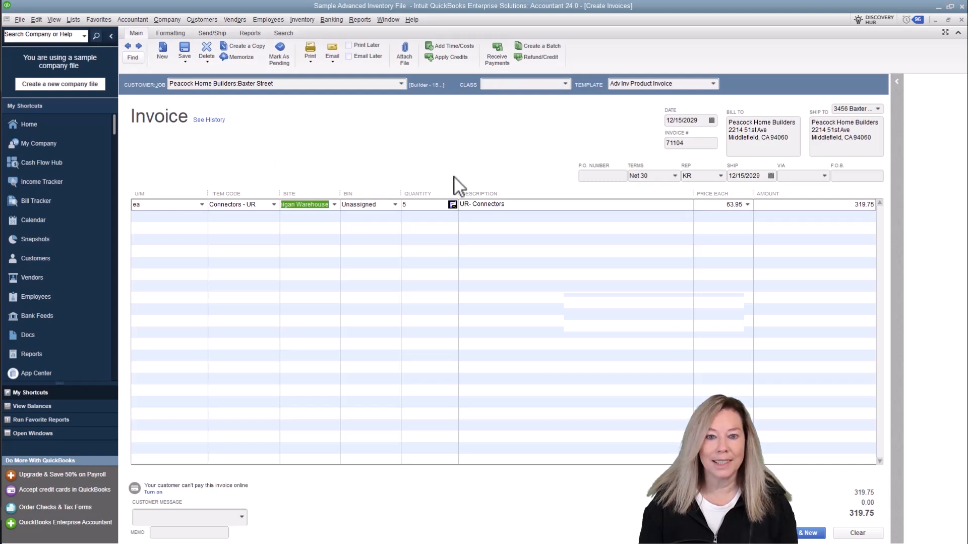
Check the current availability of Connectors - UR at Michigan Warehouse from the saved invoice
left_click(453, 205)
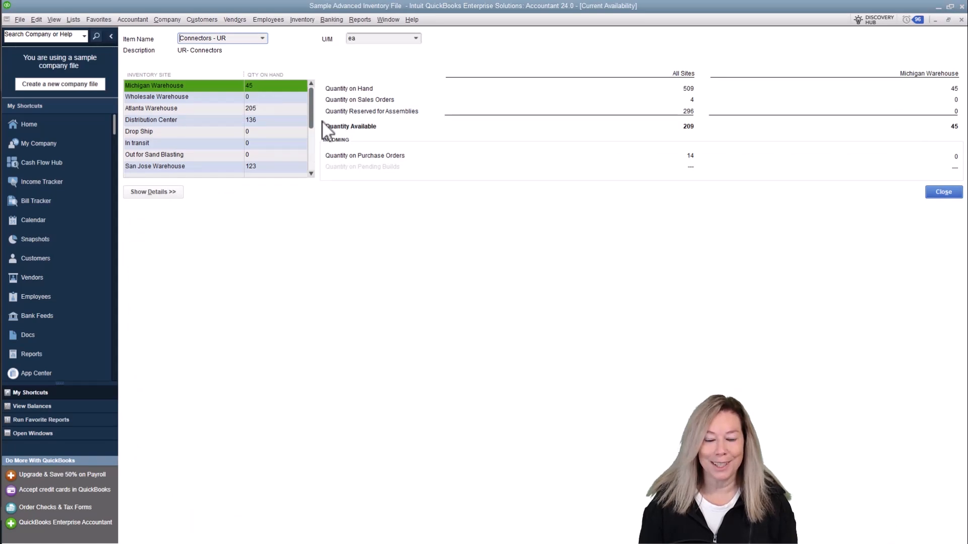
left_click(942, 194)
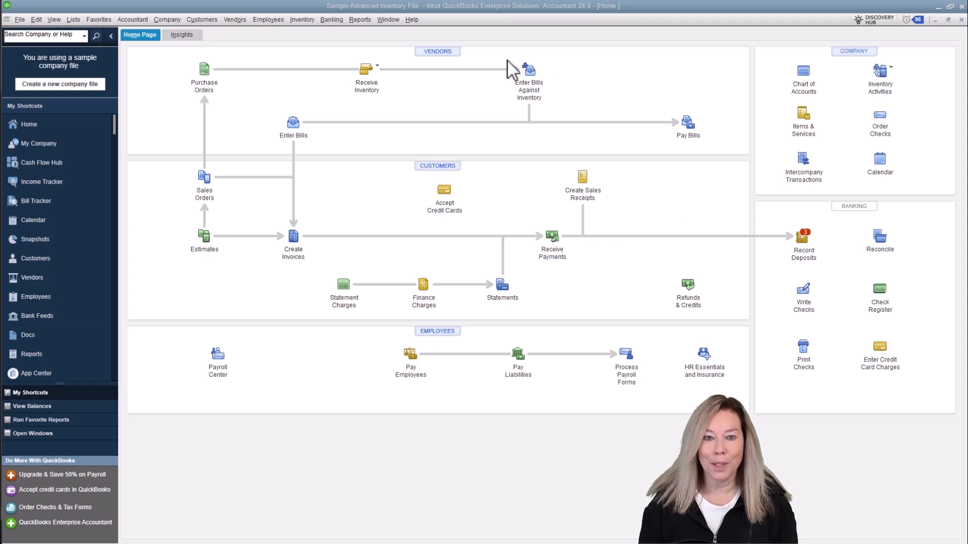
Open the Quantity on Hand by Site inventory report
left_click(359, 19)
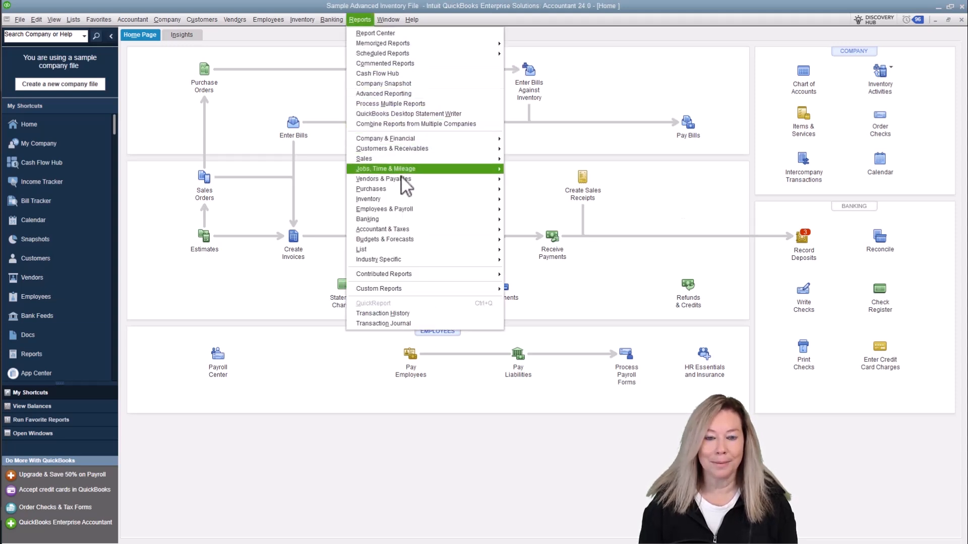
mouse_move(406, 197)
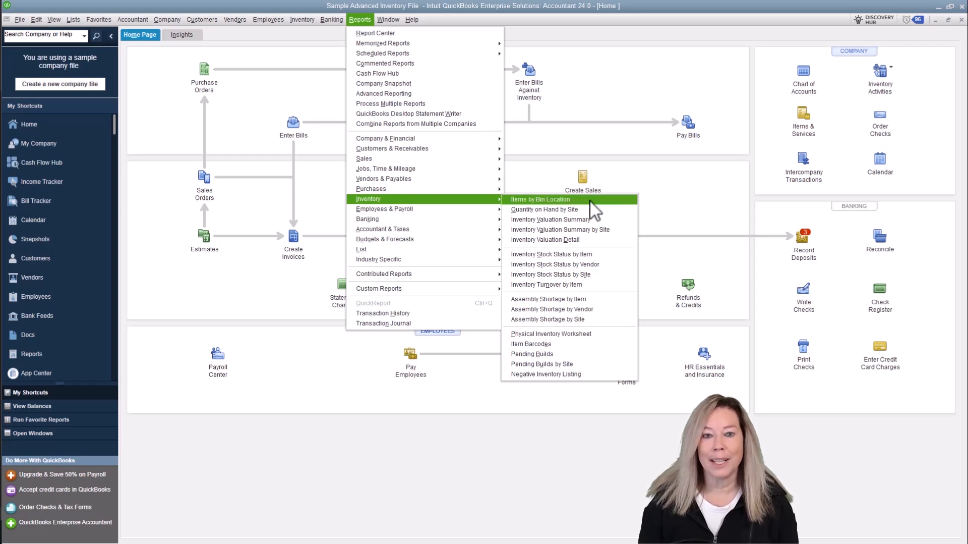
key("Escape")
key("Escape")
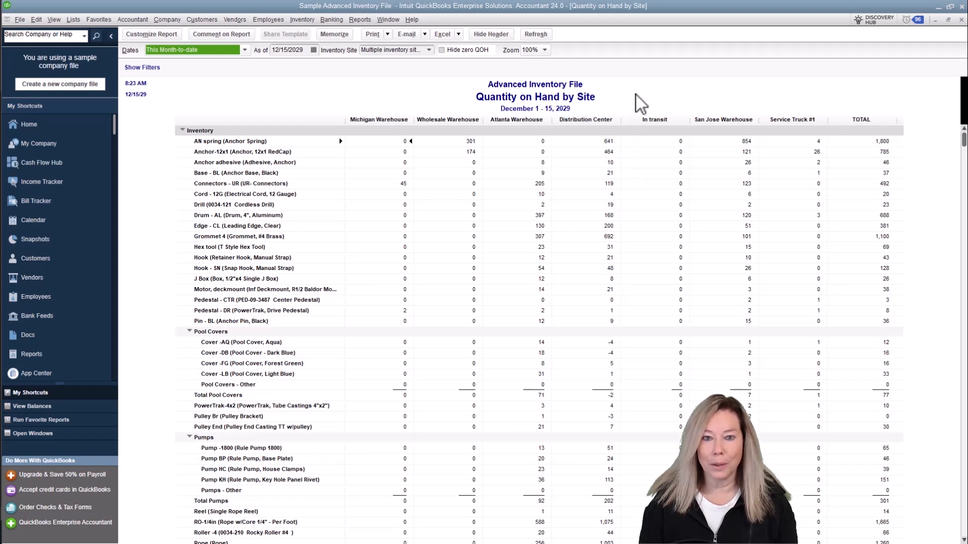
Explore the as-of date, inventory site and Hide zero QOH options of the Quantity on Hand by Site report without keeping changes, and close it
left_click(314, 50)
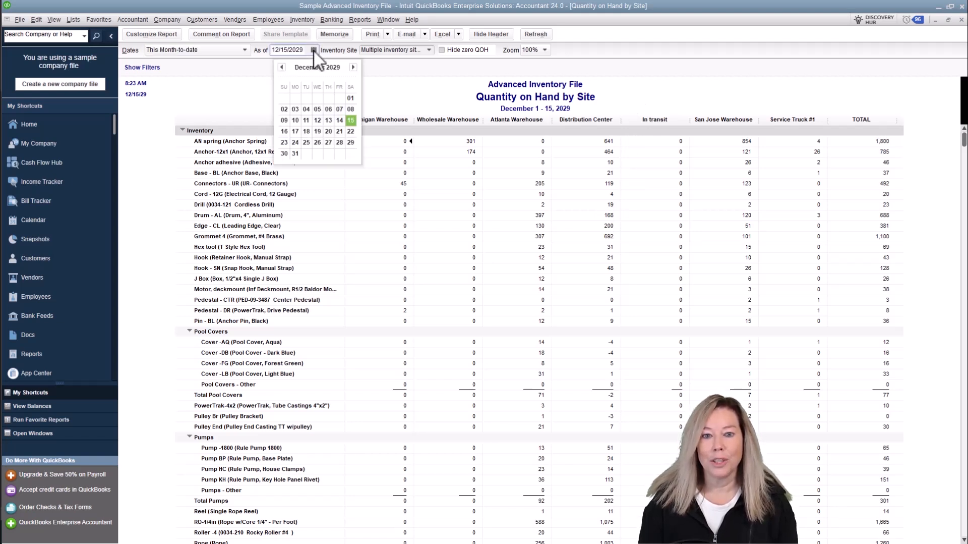
left_click(236, 86)
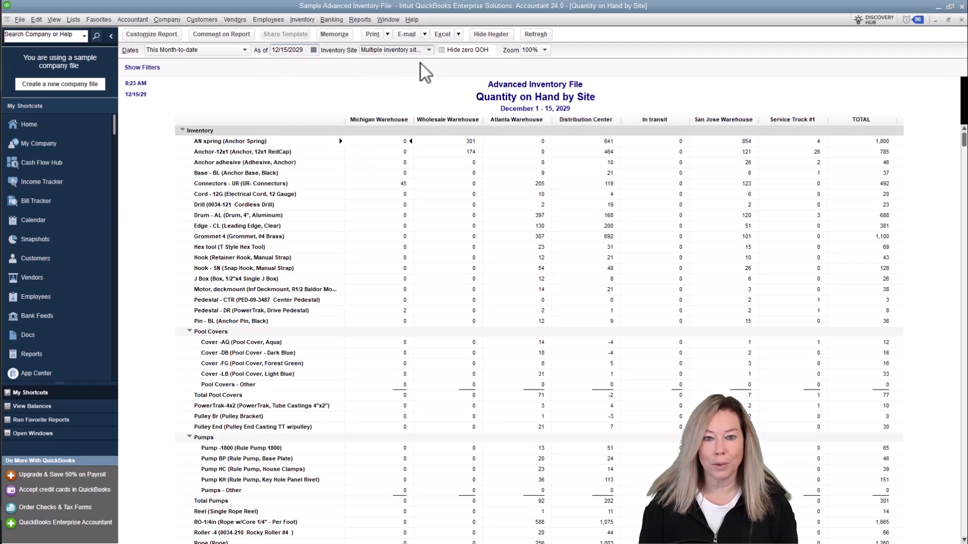
left_click(429, 50)
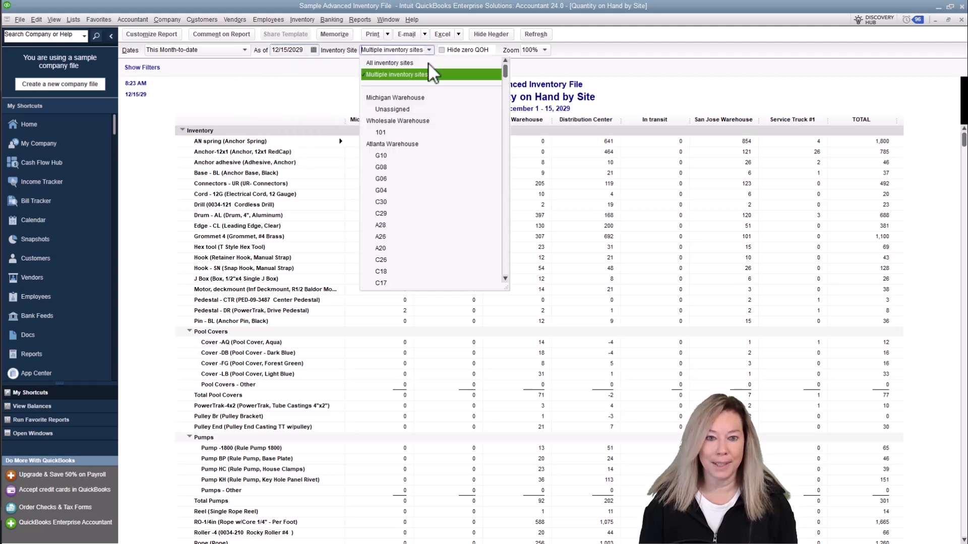
left_click(429, 51)
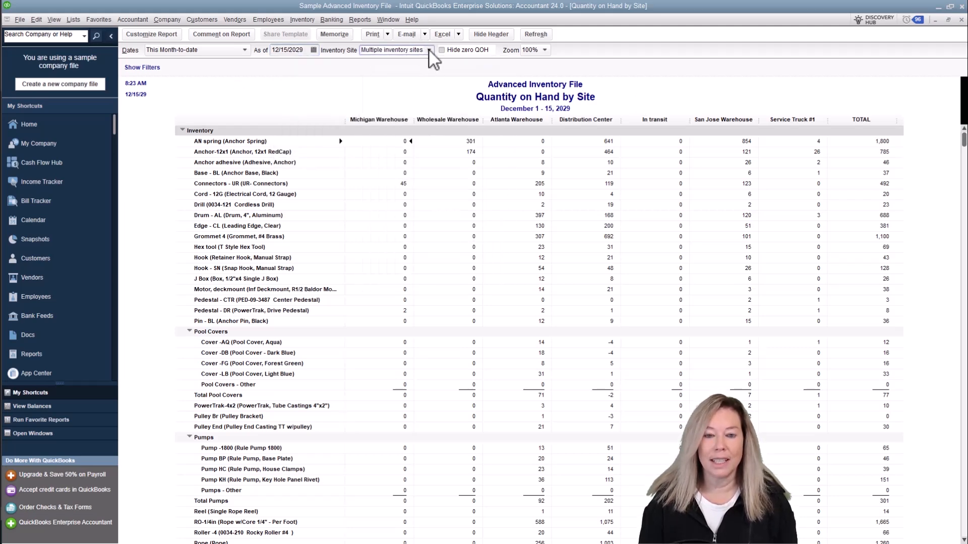
left_click(429, 51)
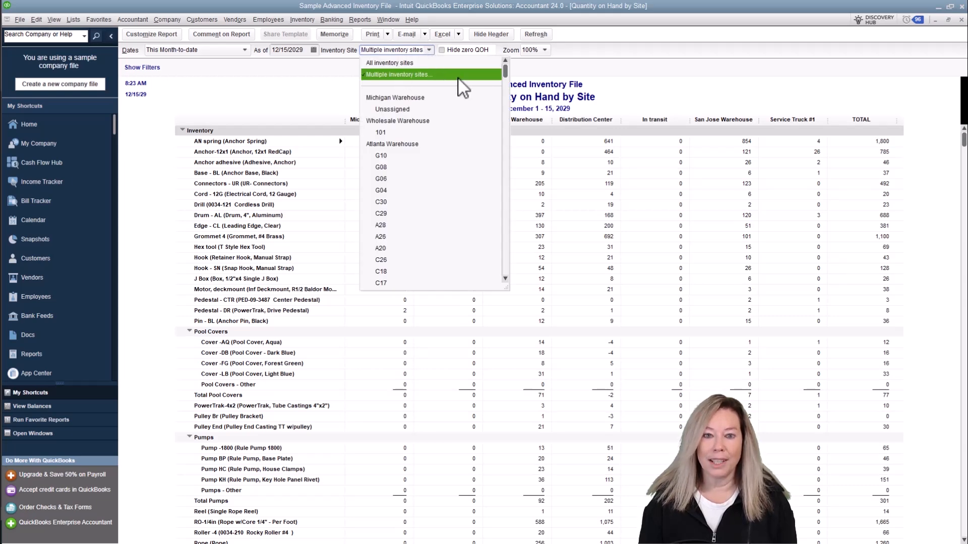
left_click(443, 50)
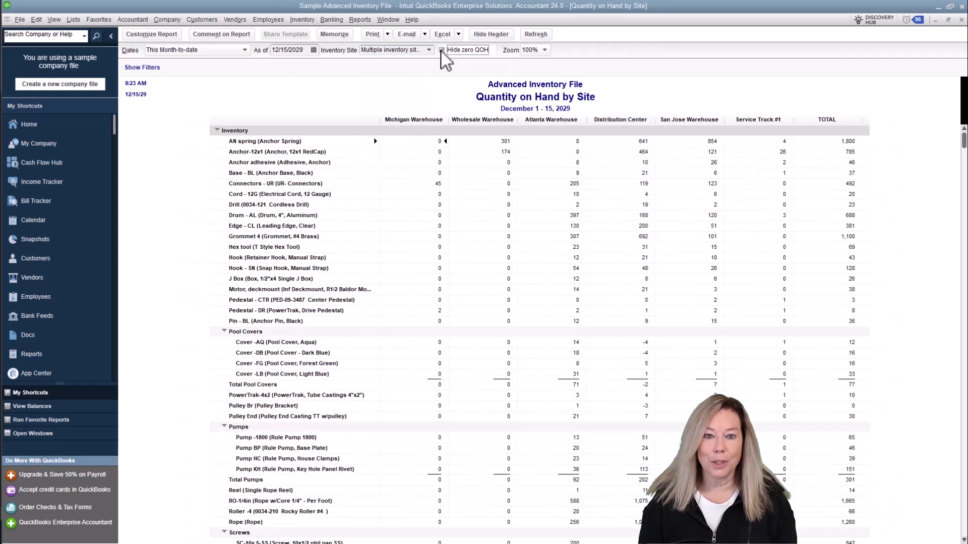
left_click(443, 51)
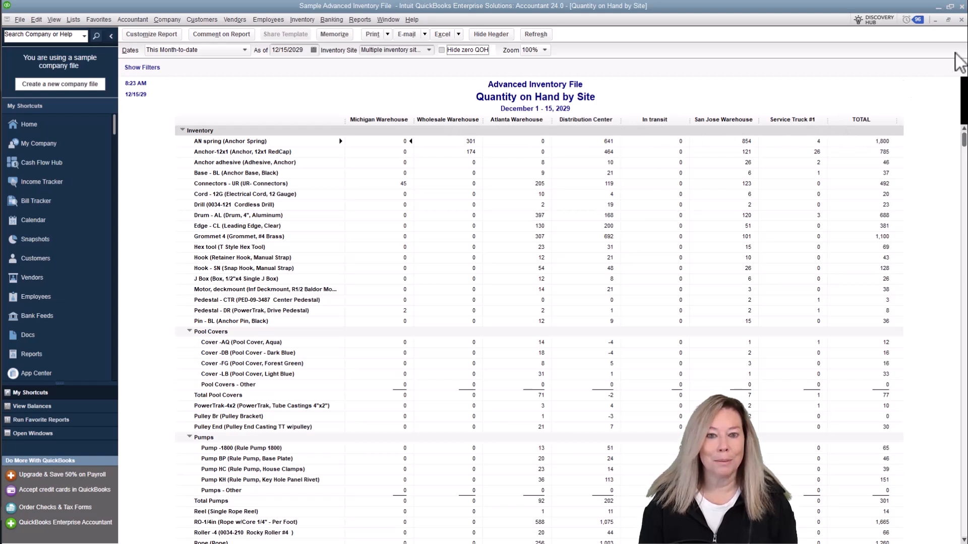
left_click(962, 20)
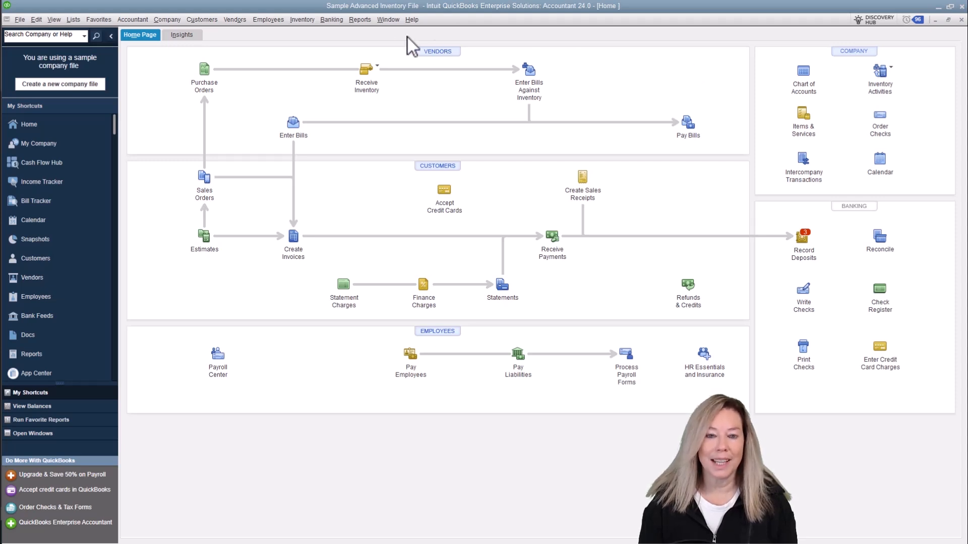
Open the Inventory Valuation Summary by Site report
left_click(360, 19)
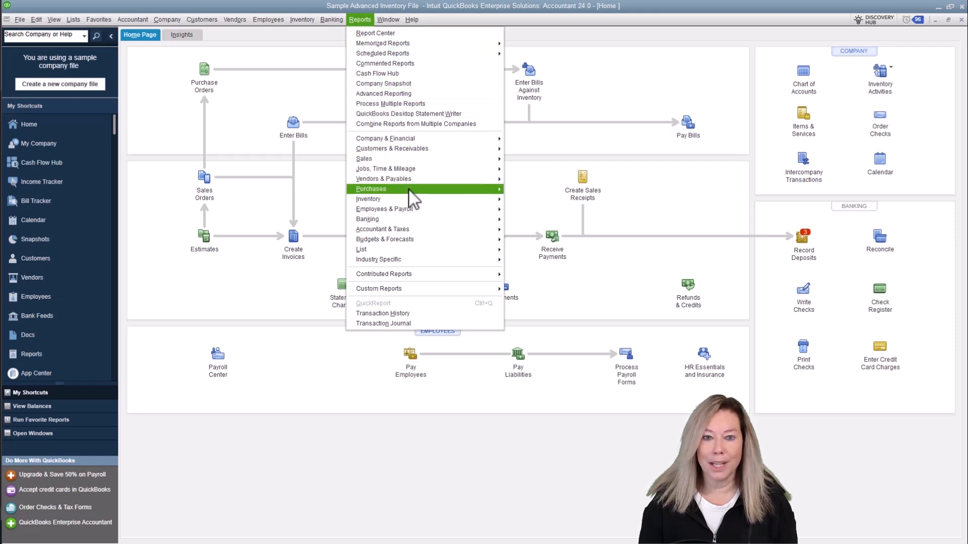
mouse_move(411, 200)
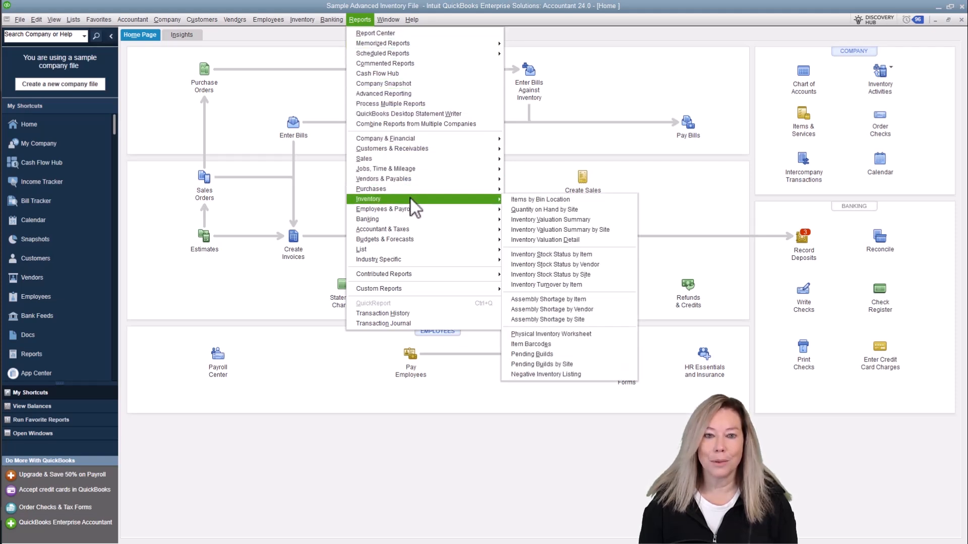
left_click(605, 229)
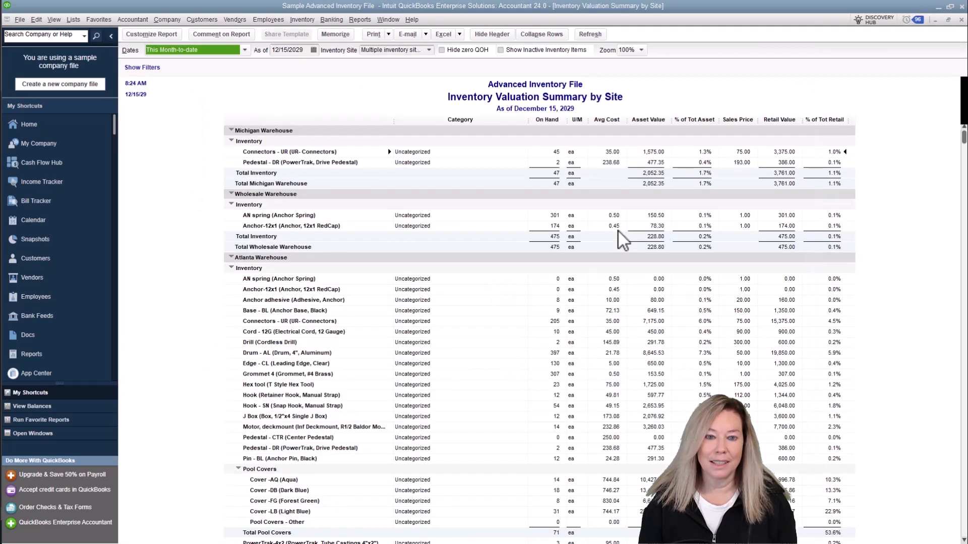
Explore the as-of date, inventory site and Hide zero QOH options of the Inventory Valuation Summary by Site report without keeping changes
left_click(315, 50)
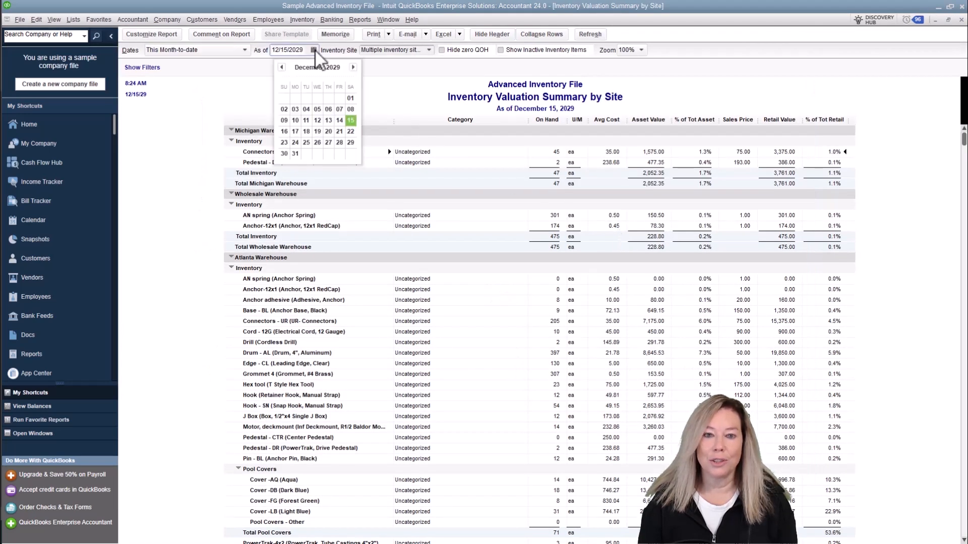
left_click(422, 90)
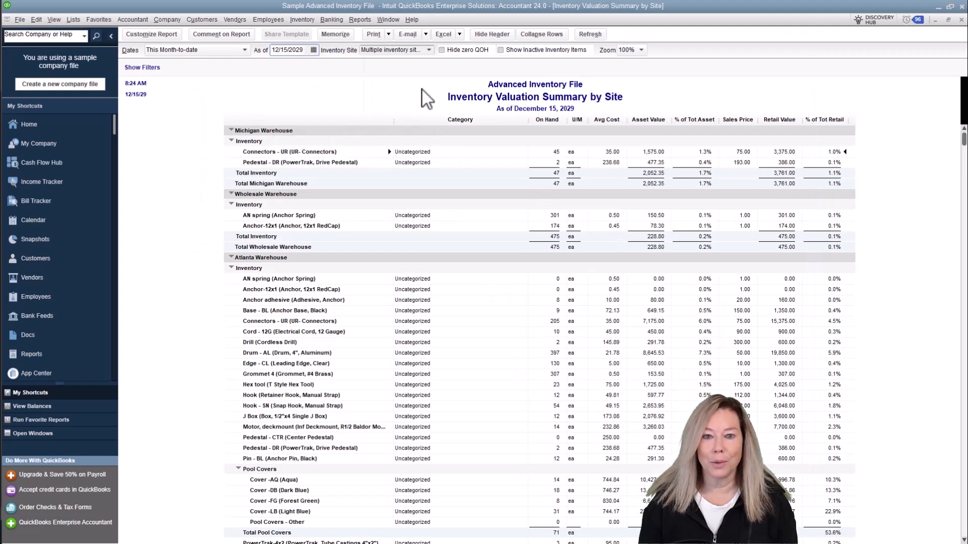
left_click(430, 49)
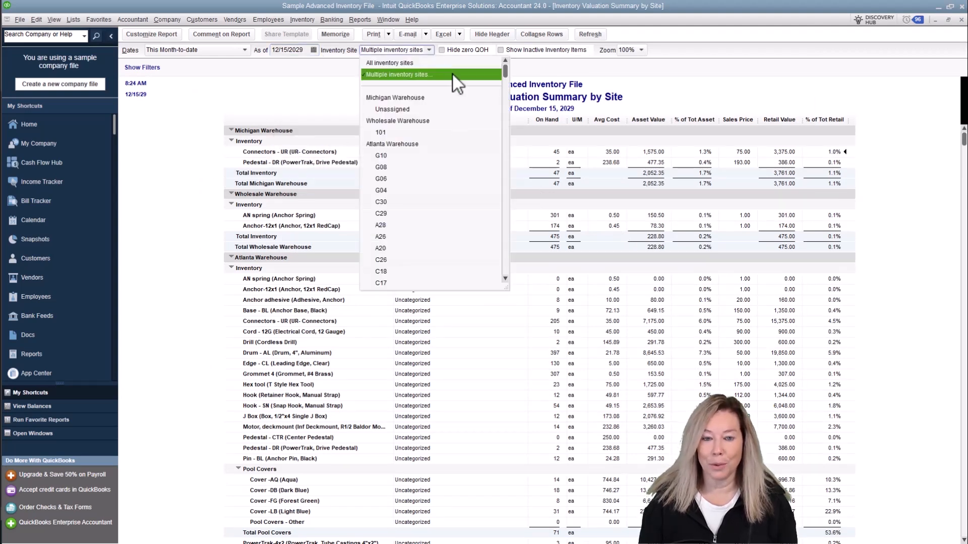
left_click(317, 93)
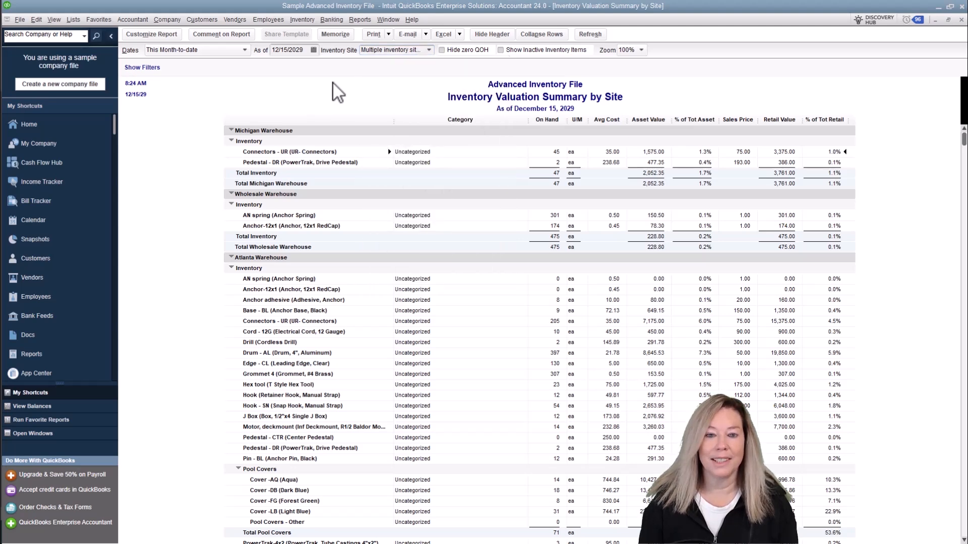
left_click(443, 50)
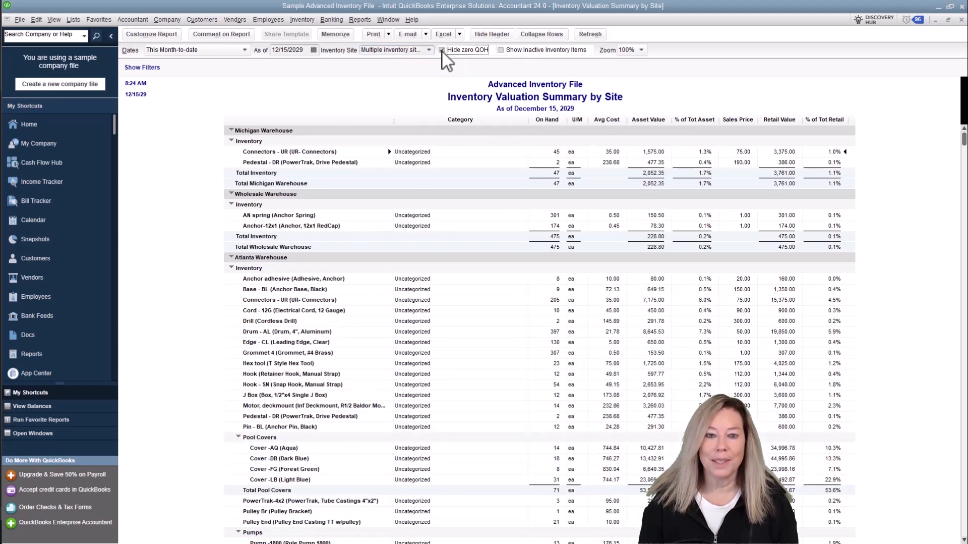
left_click(442, 50)
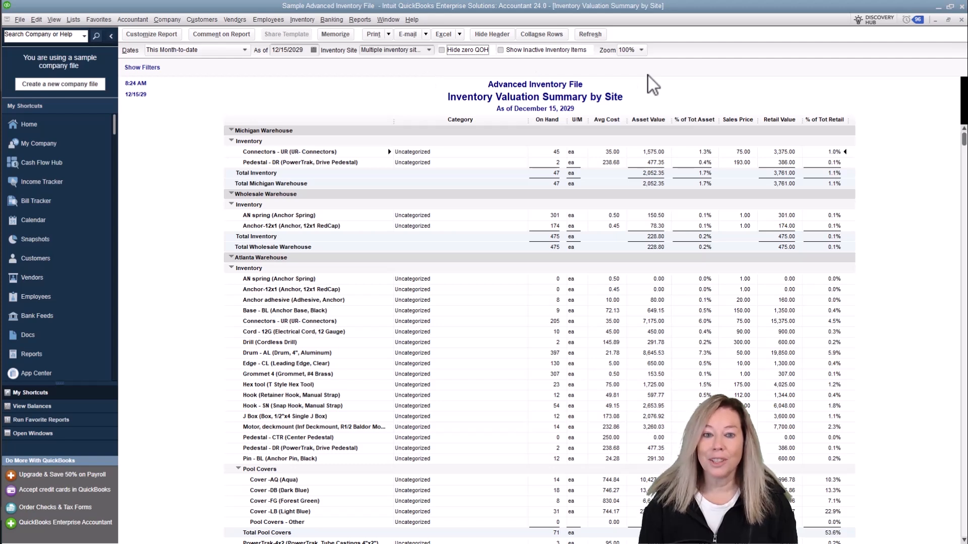
Review the filters available for customizing the Inventory Valuation Summary by Site report and accept the existing filter choices
left_click(501, 50)
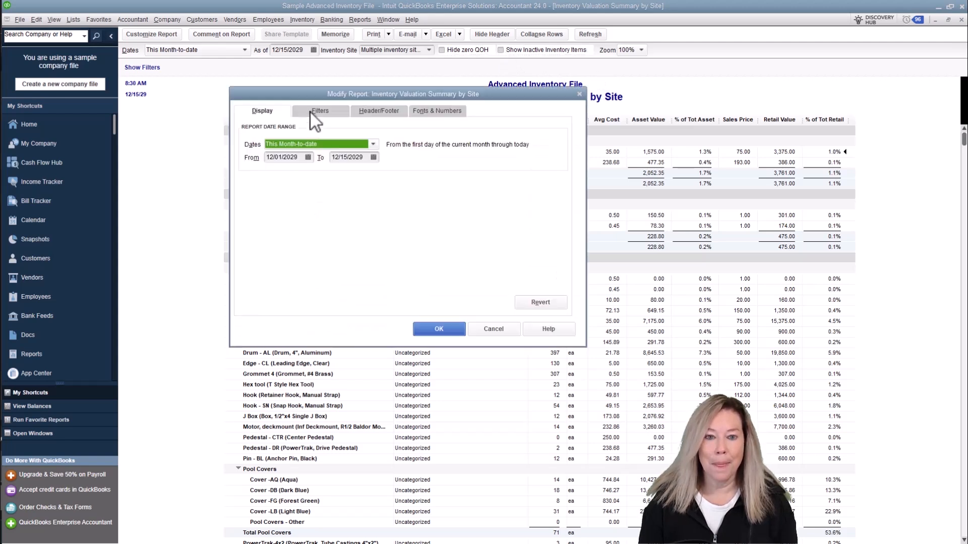
left_click(319, 111)
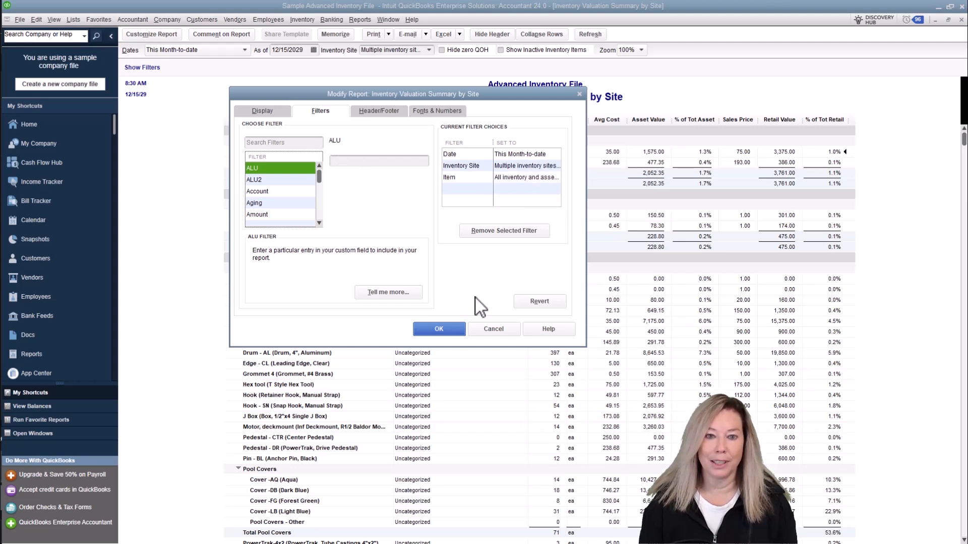
left_click(446, 328)
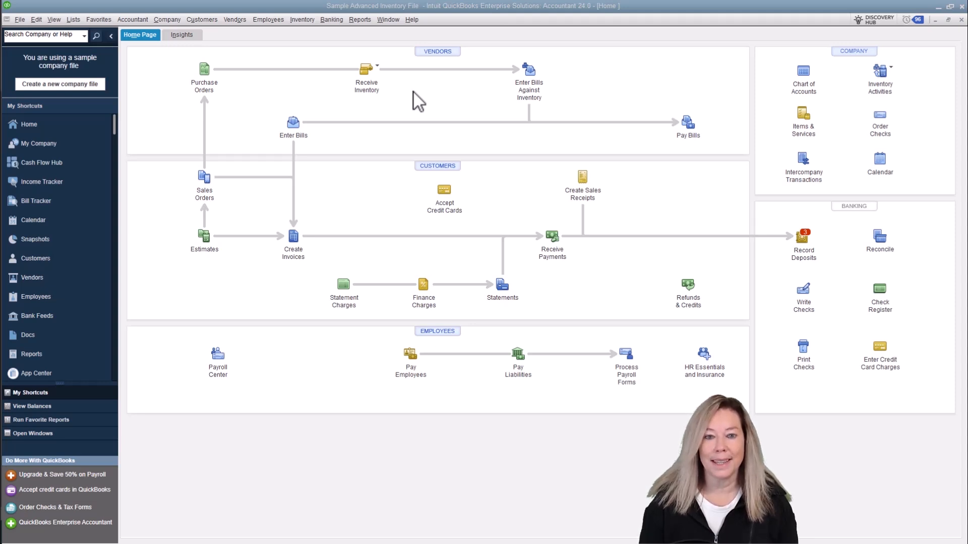
Open the Inventory Stock Status by Site report
left_click(366, 22)
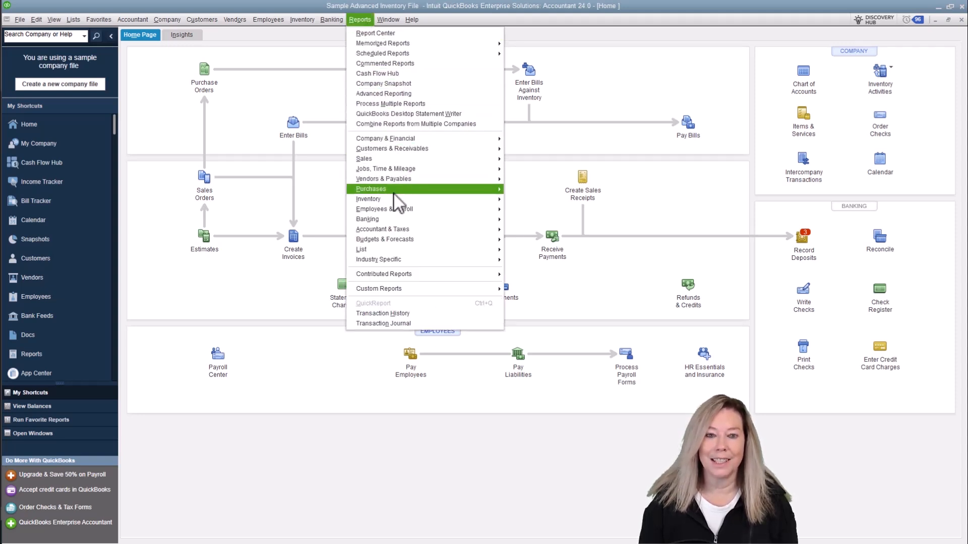
mouse_move(396, 201)
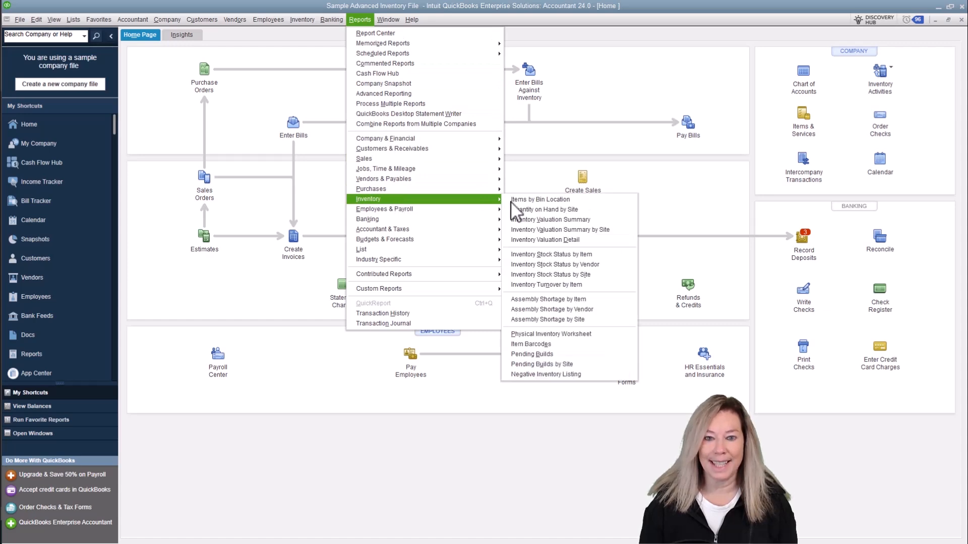
left_click(617, 274)
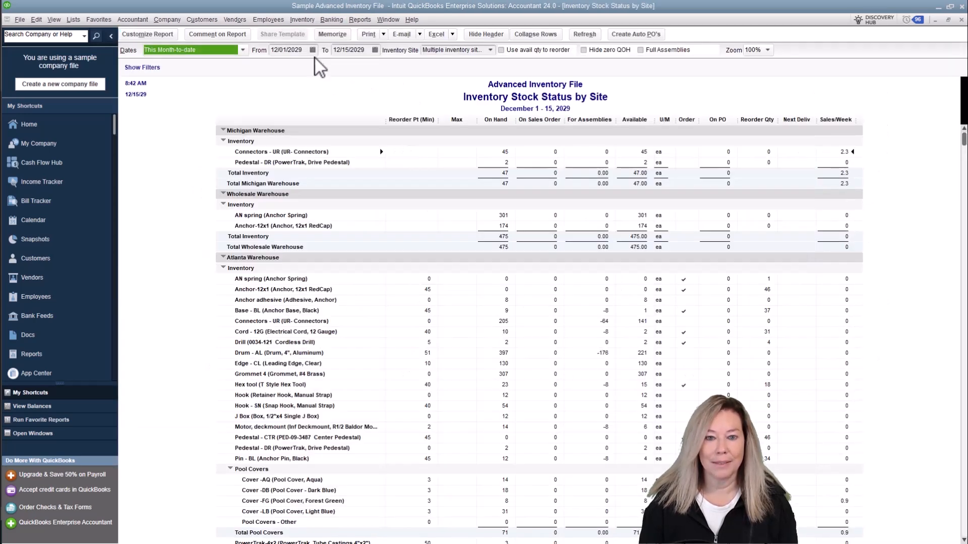
Examine the start date, end date and inventory site choices of the Inventory Stock Status by Site report without changing them
left_click(313, 50)
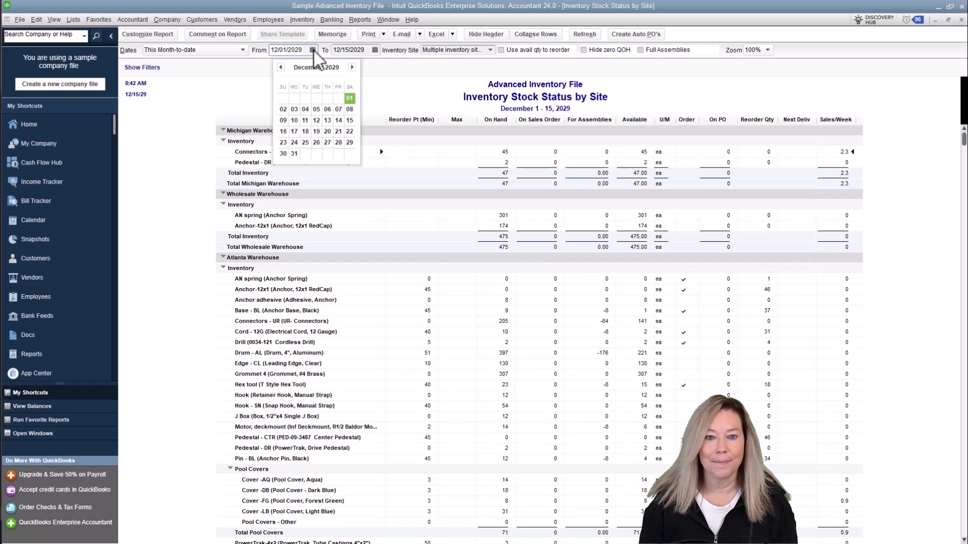
left_click(375, 50)
left_click(476, 87)
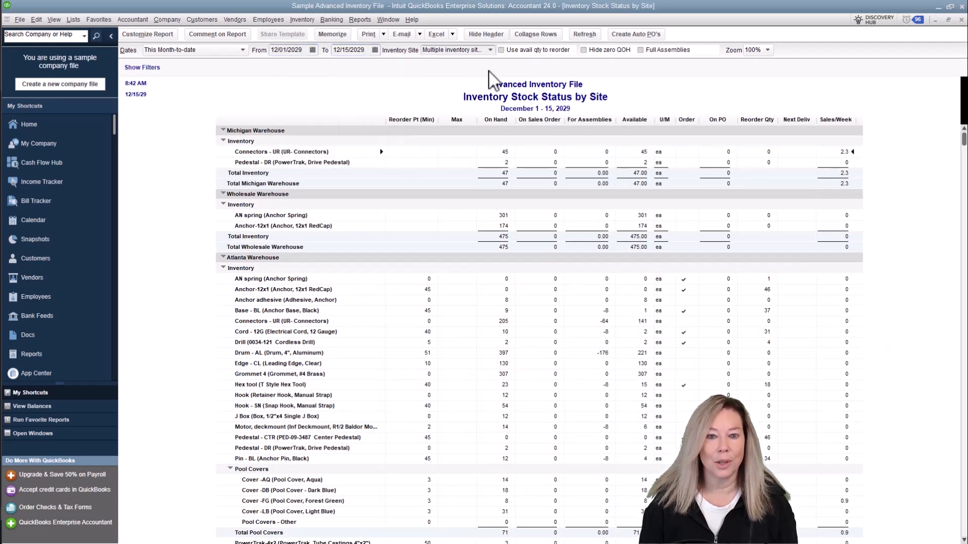
left_click(490, 50)
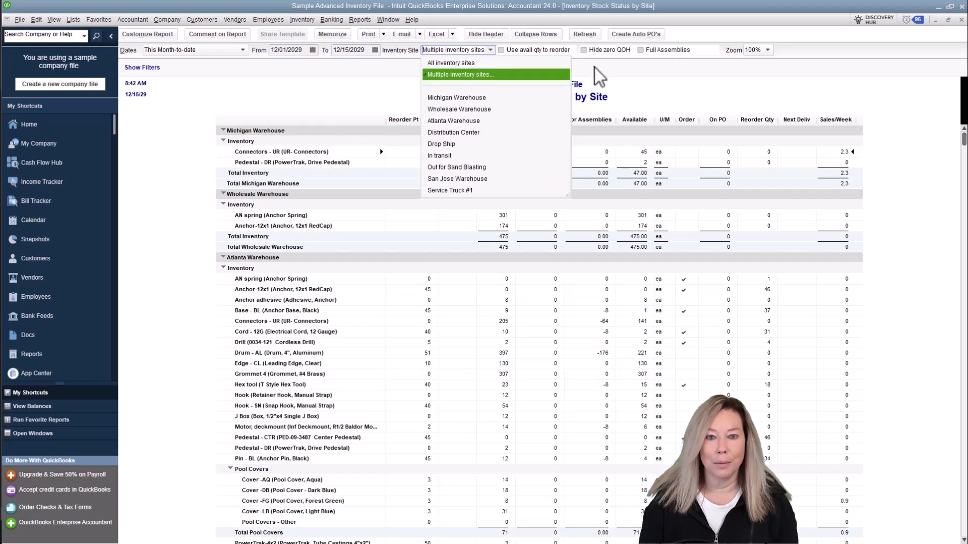
Try the Use avail qty to reorder and Hide zero QOH options on the stock status report, switching each off again
left_click(503, 49)
left_click(502, 50)
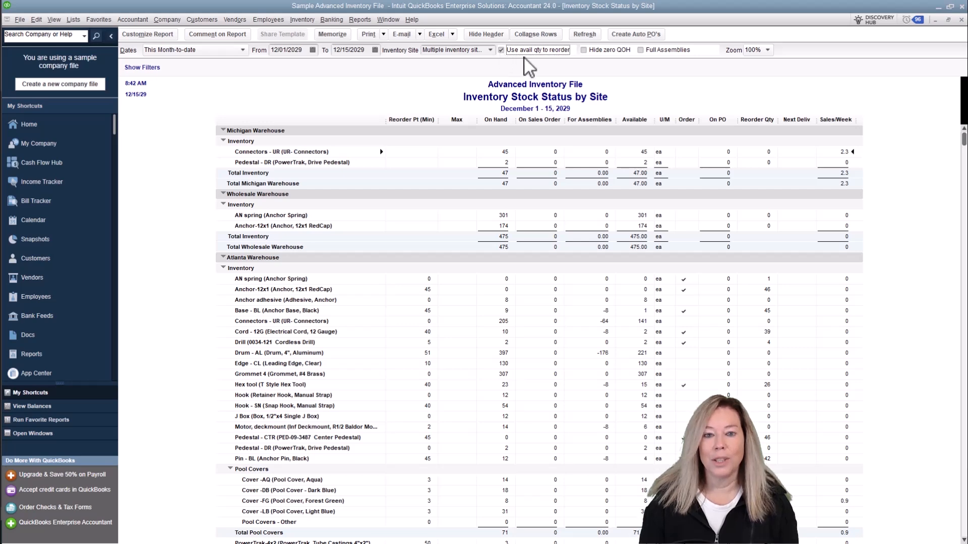
left_click(501, 50)
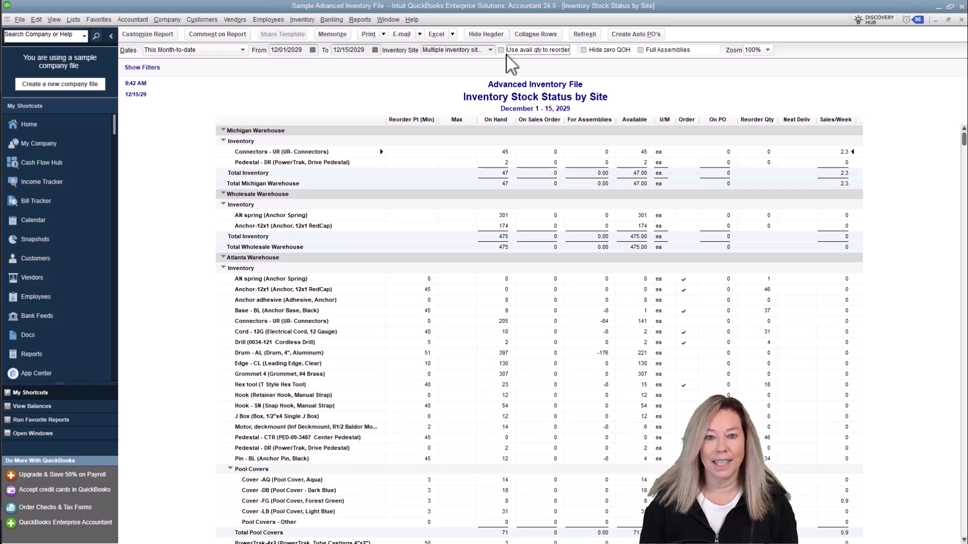
left_click(584, 50)
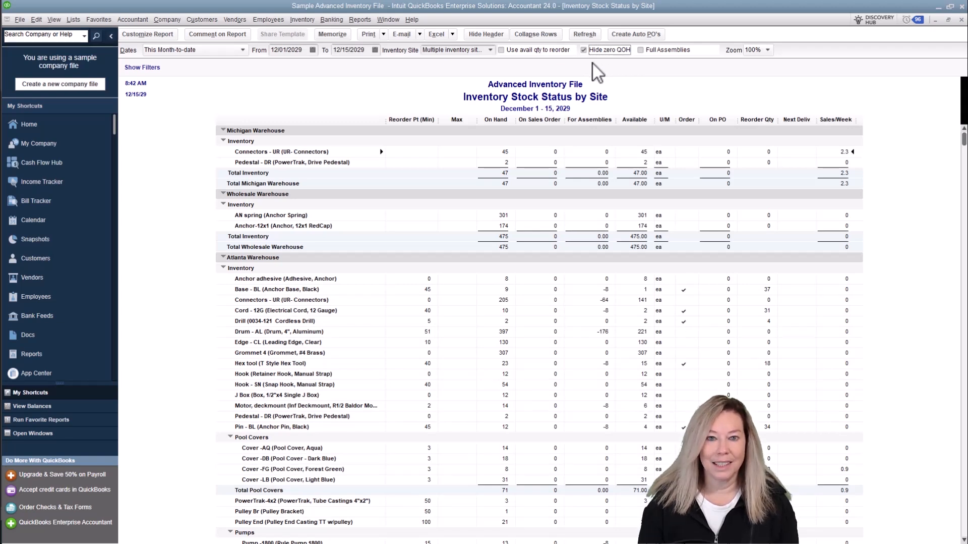
left_click(584, 50)
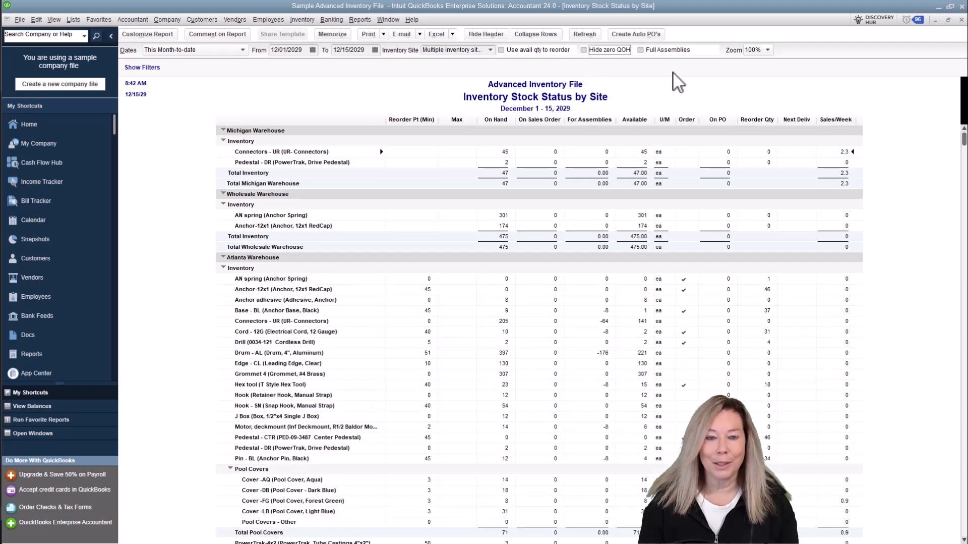
Enable Full Assemblies on the stock status report, and review its customization filters, accepting the existing filter choices
left_click(640, 50)
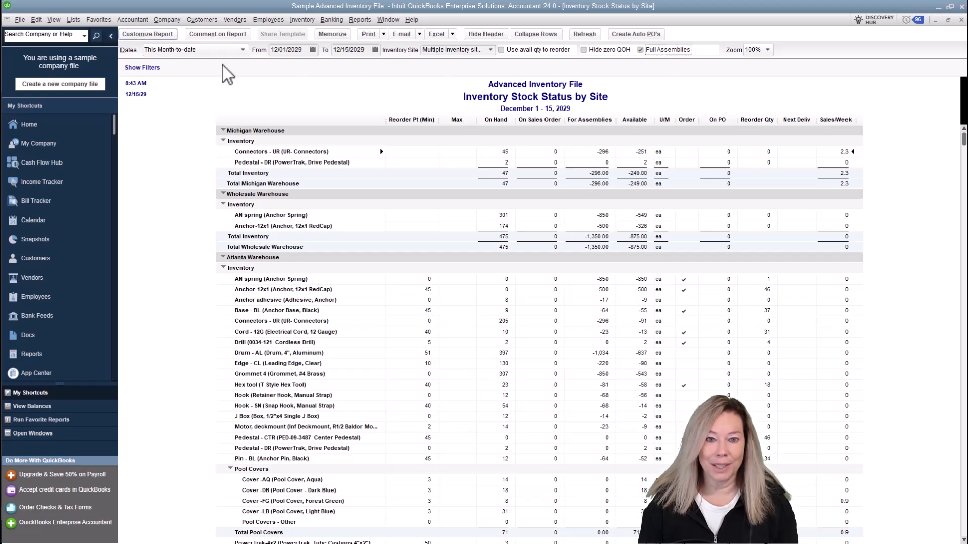
left_click(321, 106)
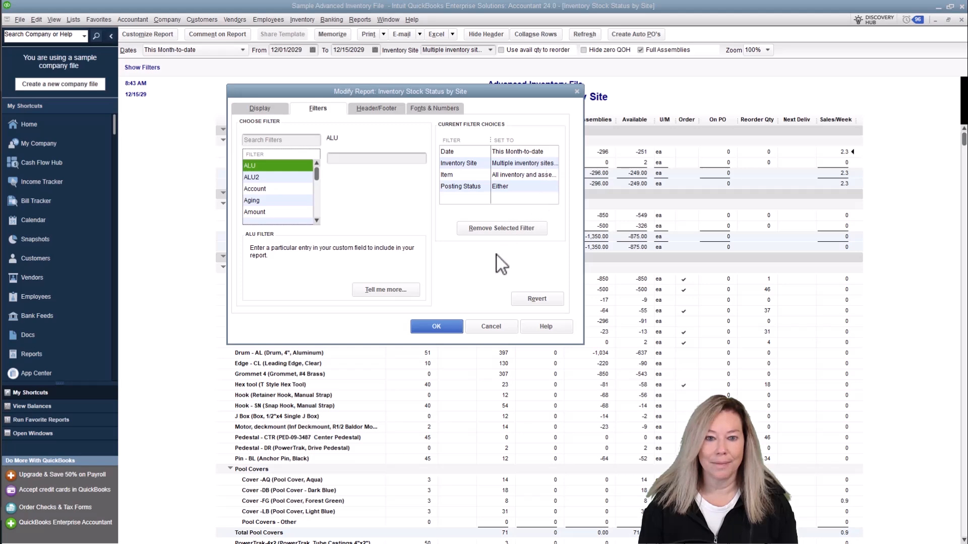
left_click(435, 326)
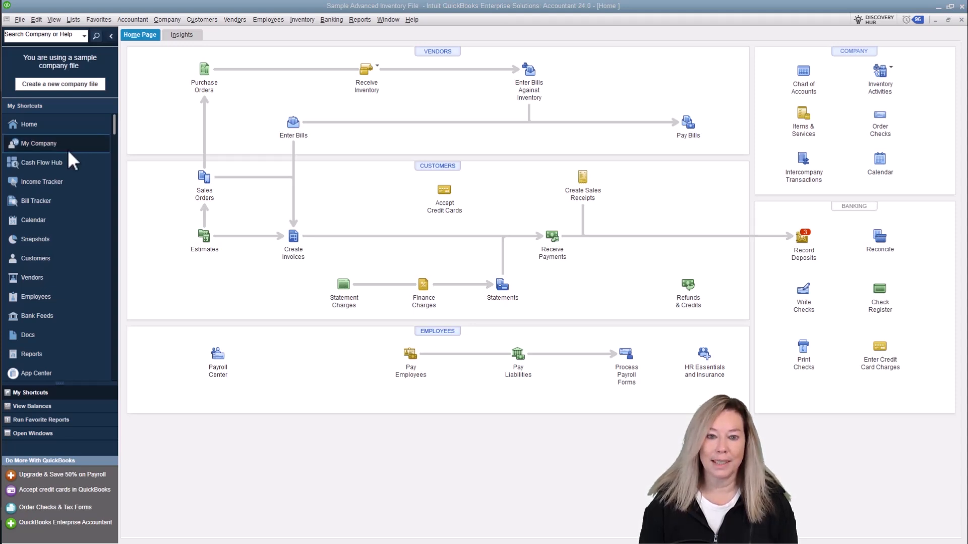
Open the Items by Bin Location report and examine the sites and bins offered by its inventory site filter
left_click(363, 19)
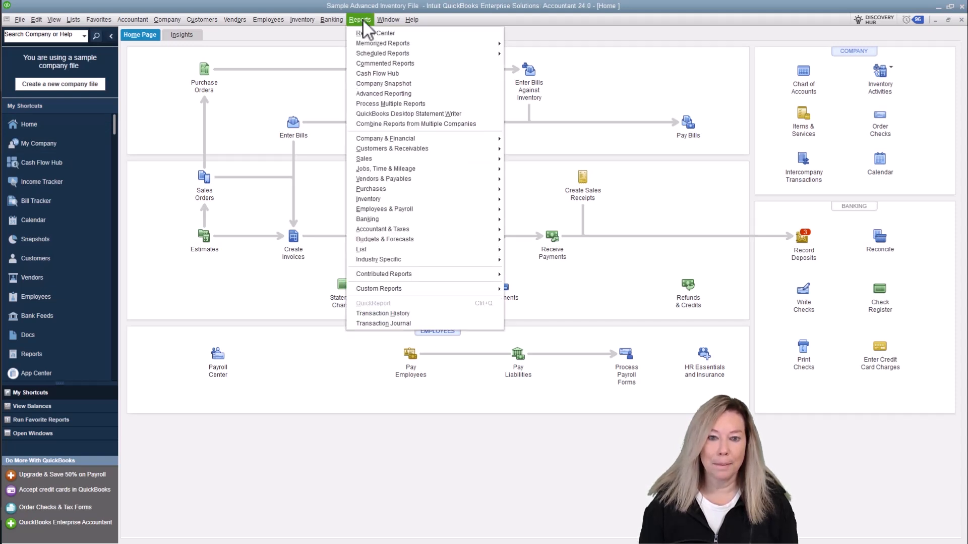
mouse_move(411, 200)
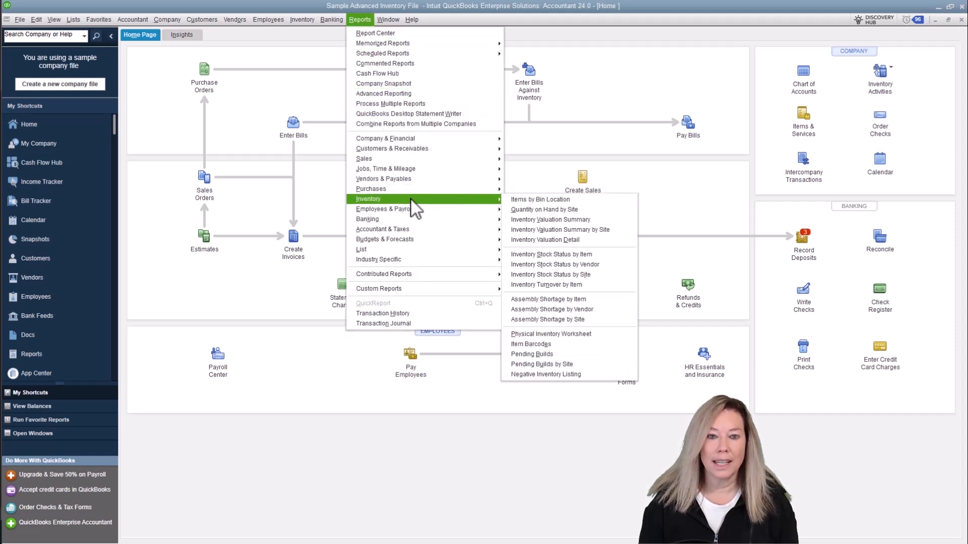
left_click(532, 199)
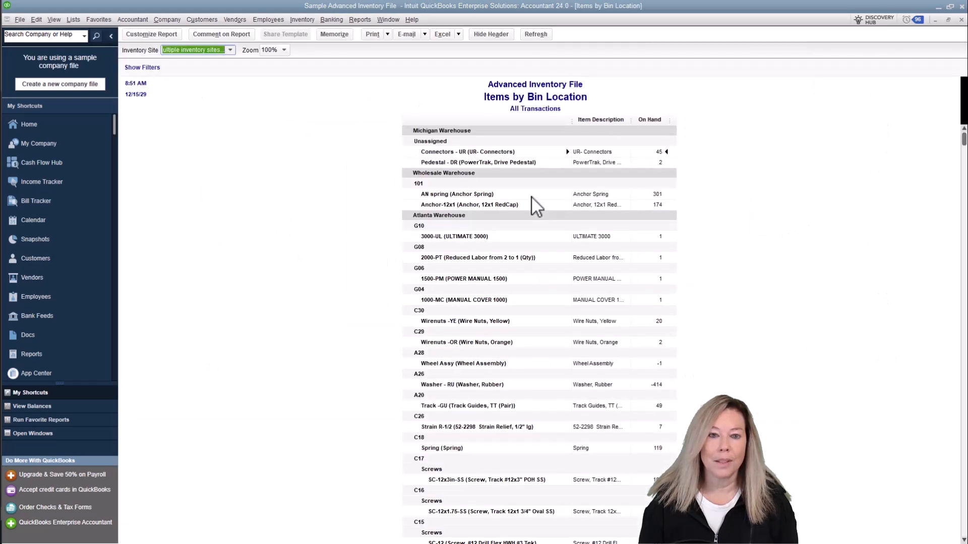
left_click(230, 50)
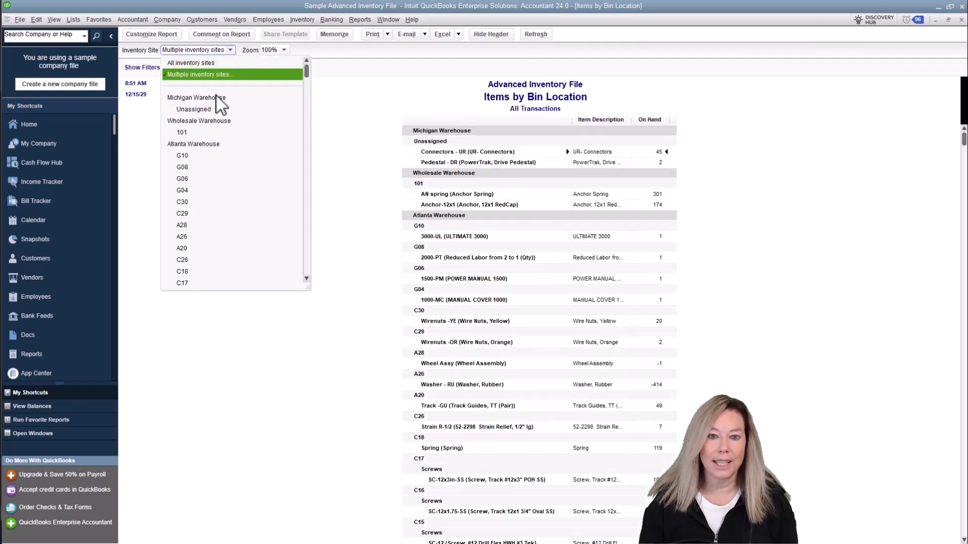
left_click(213, 109)
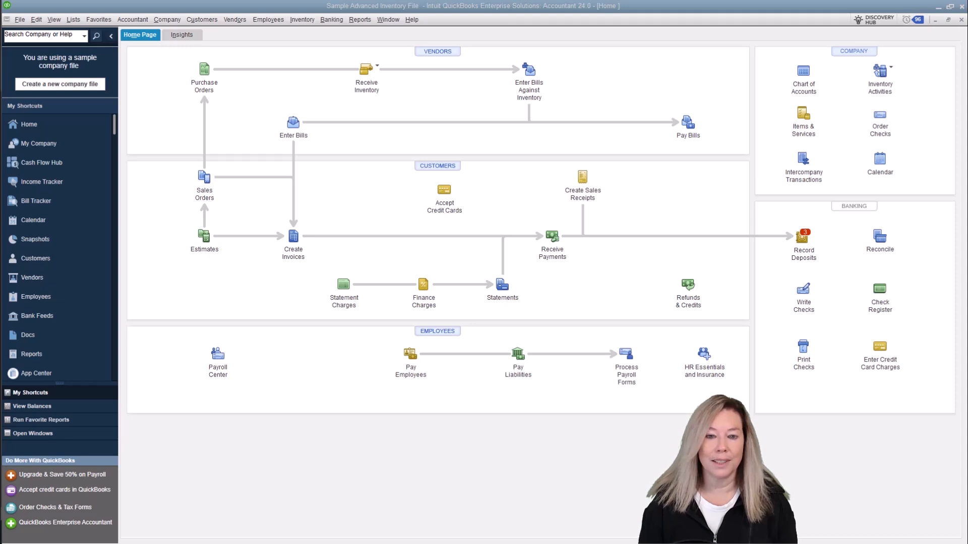
Make sure Allow sorting on transaction forms is enabled in the General company preferences, and accept the preferences
left_click(35, 19)
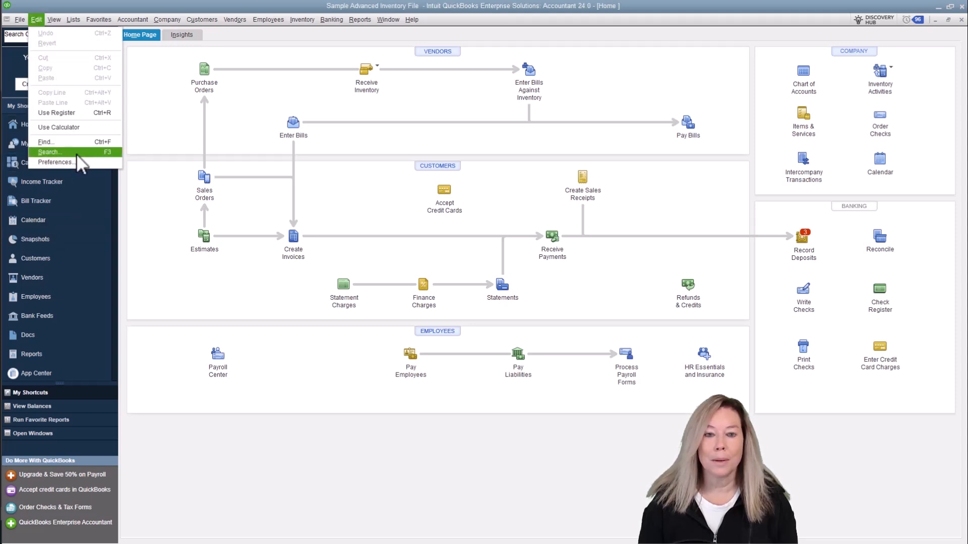
left_click(89, 160)
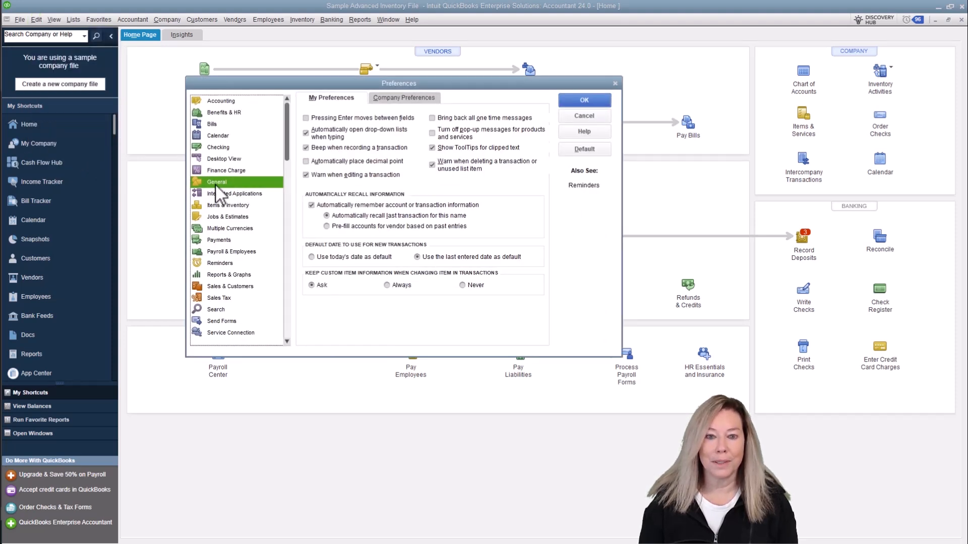
left_click(434, 98)
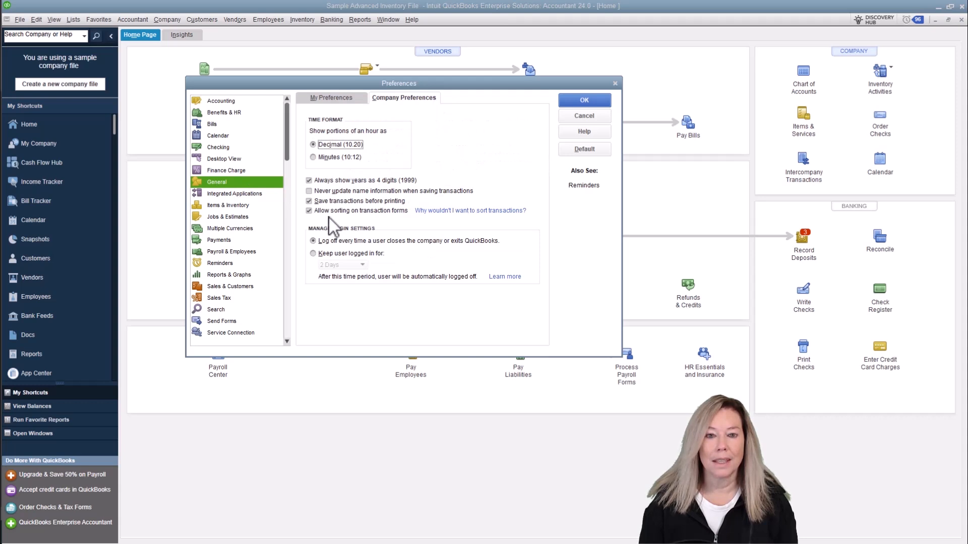
left_click(309, 211)
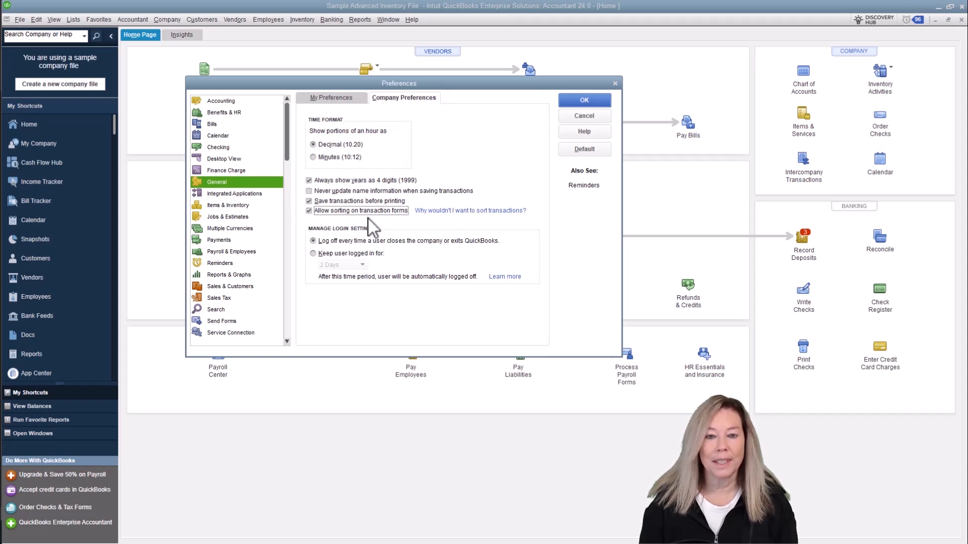
left_click(595, 101)
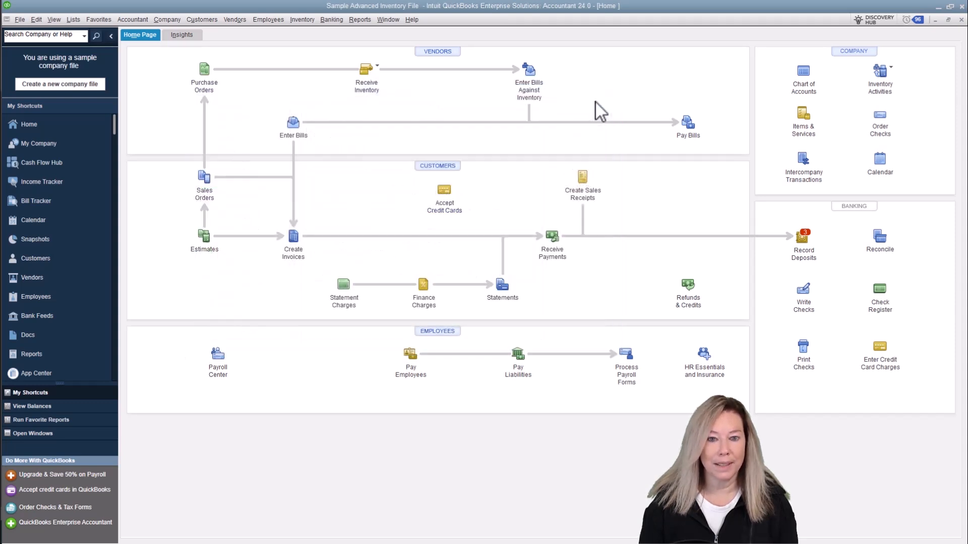
Bring up the Middleton Store sales order with the Intuit S.O. Pick List template and sort its items by bin
left_click(389, 19)
left_click(442, 103)
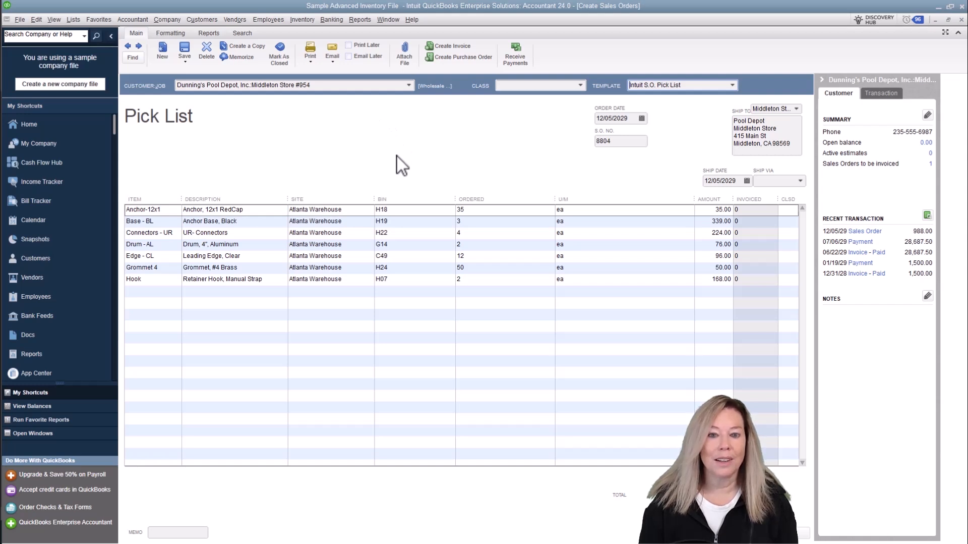
left_click(391, 199)
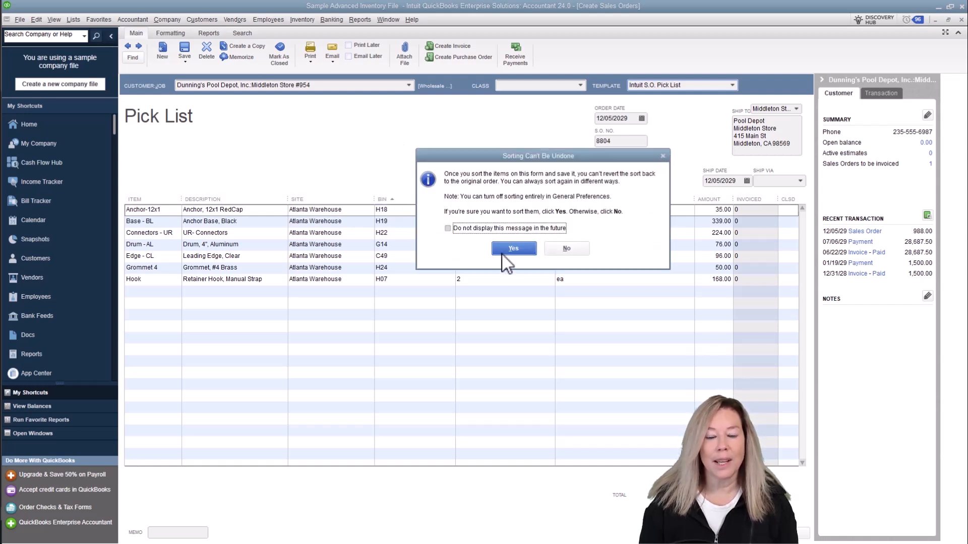
left_click(513, 248)
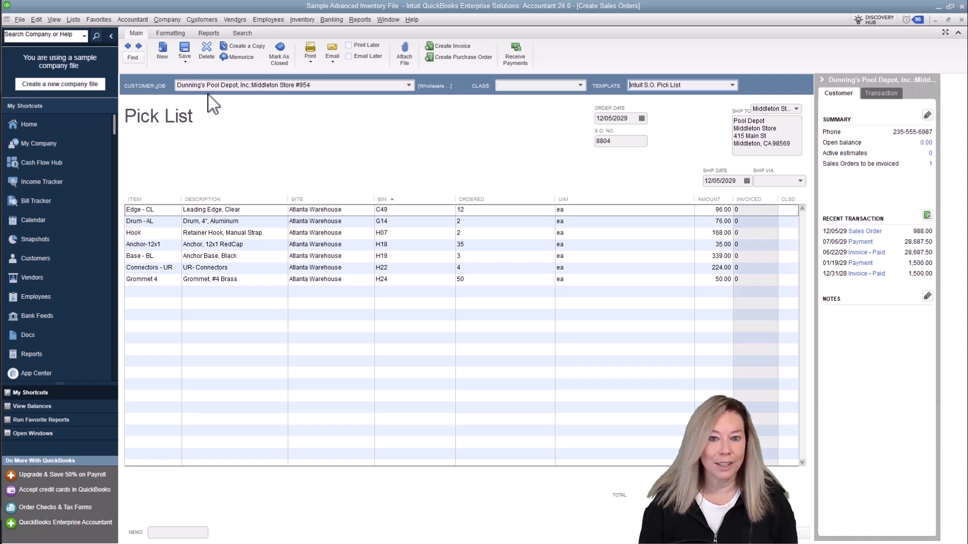
Save the sorted sales order, recording the changes, and close it
left_click(183, 47)
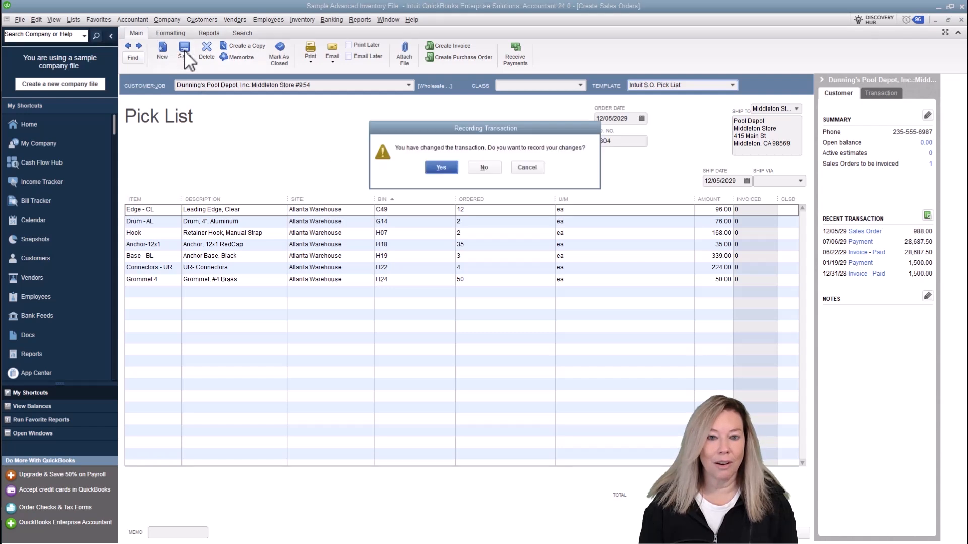
left_click(443, 169)
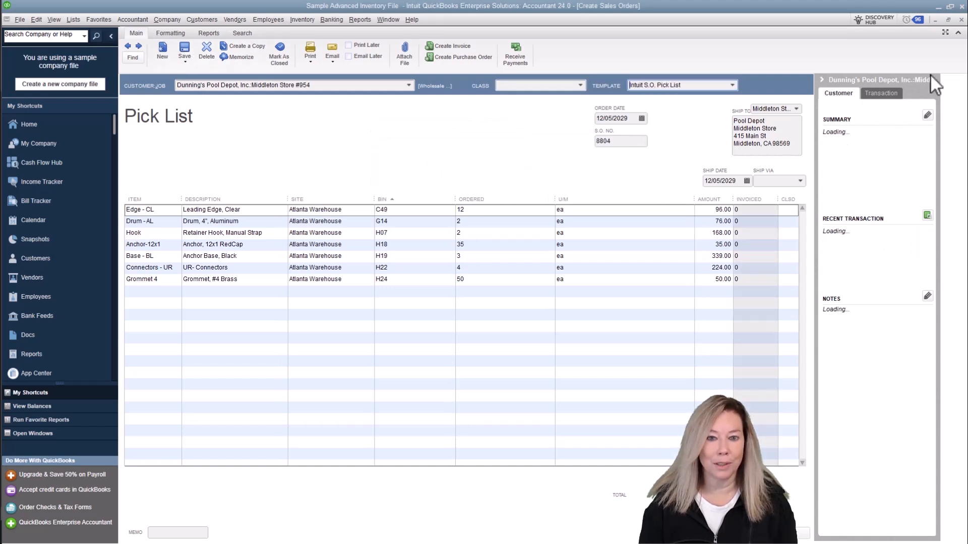
left_click(962, 19)
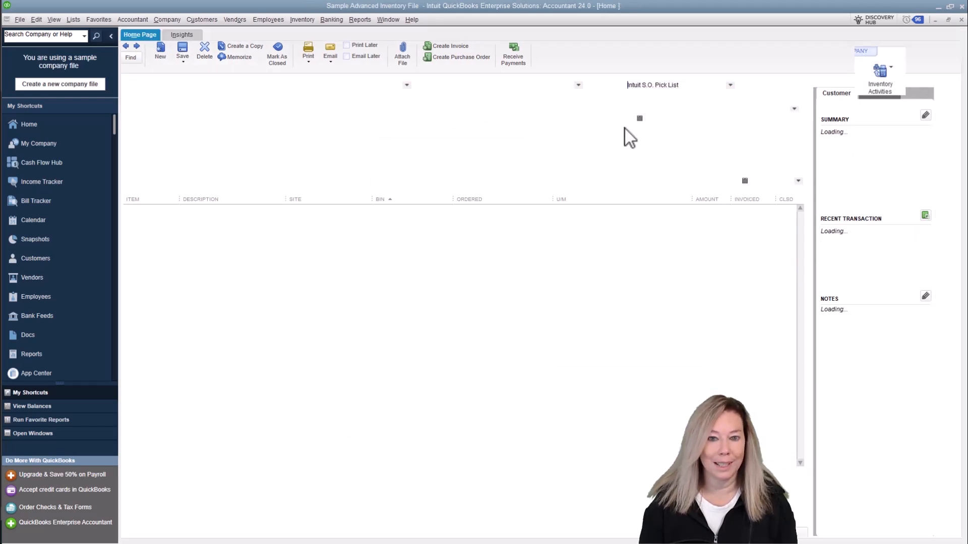